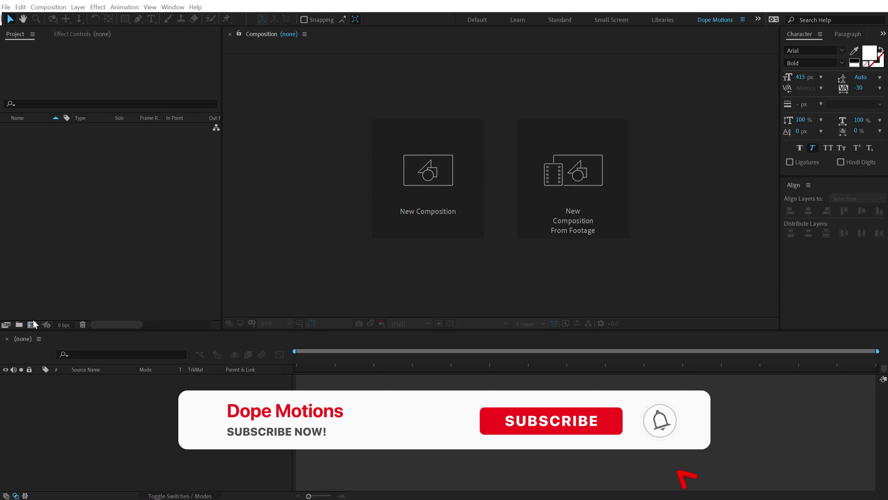
Step: Create a new composition named Render at 1920×1080, 30 fps, 10 seconds
key("ctrl+n")
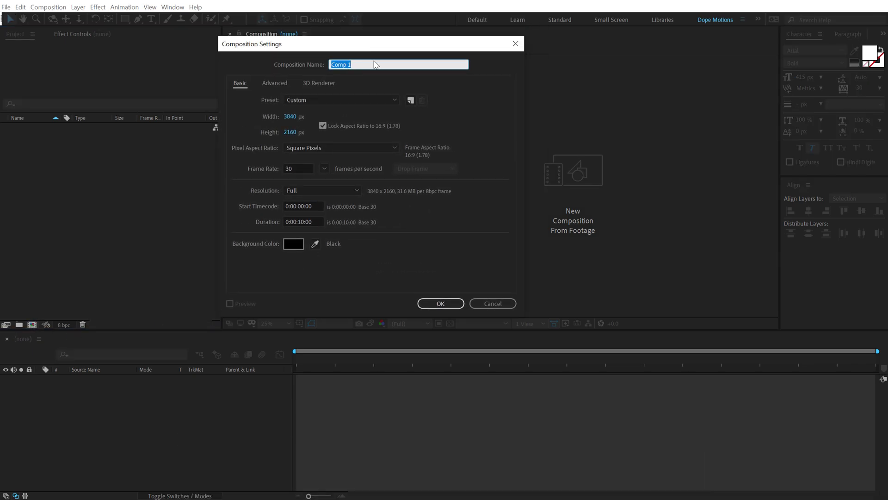
type("Re")
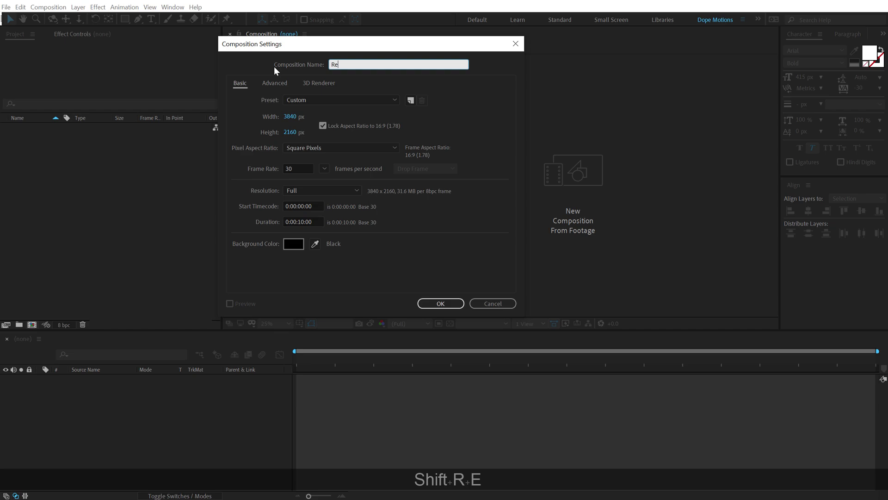
type("nder")
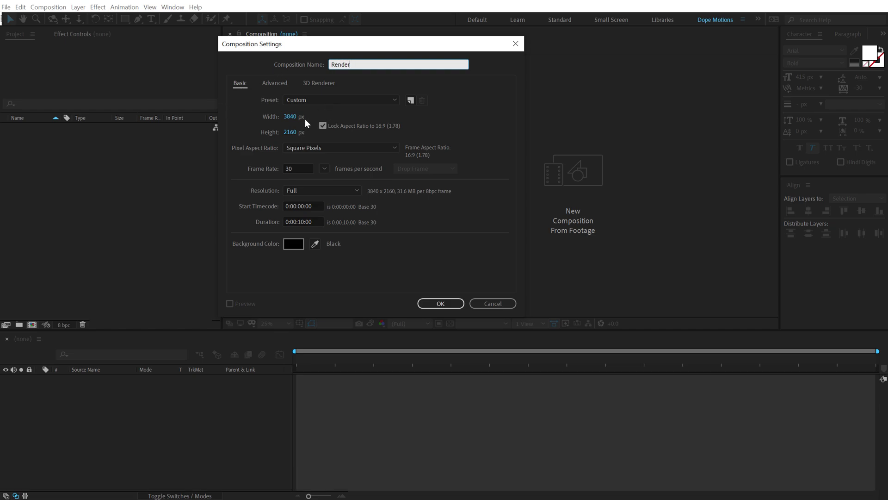
left_click(292, 116)
type("1920")
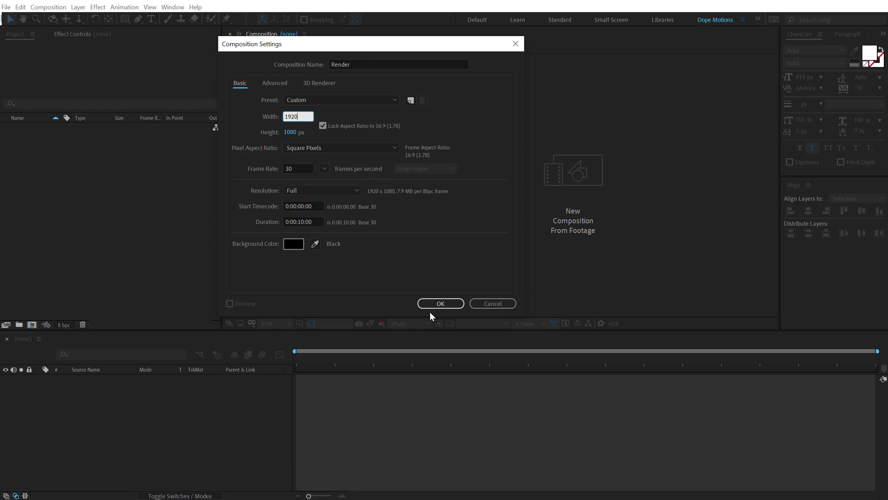
left_click(441, 303)
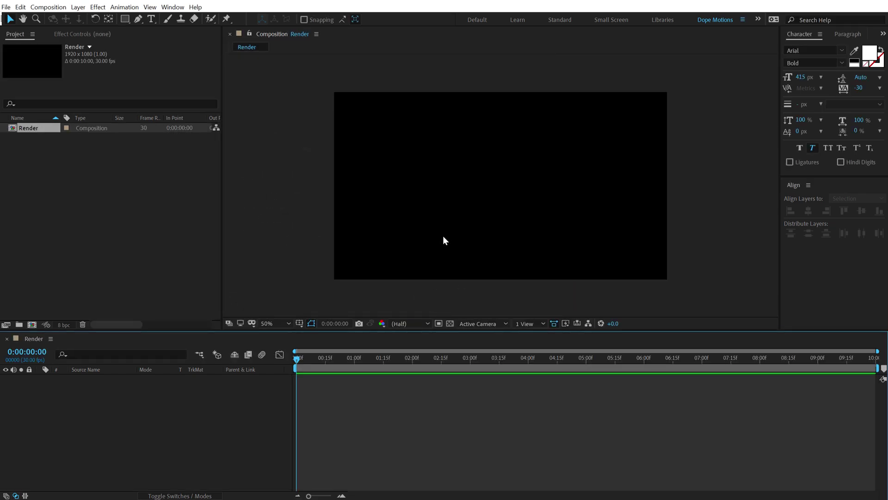
Step: Add a text layer reading TRENDING in capitals
left_click(151, 19)
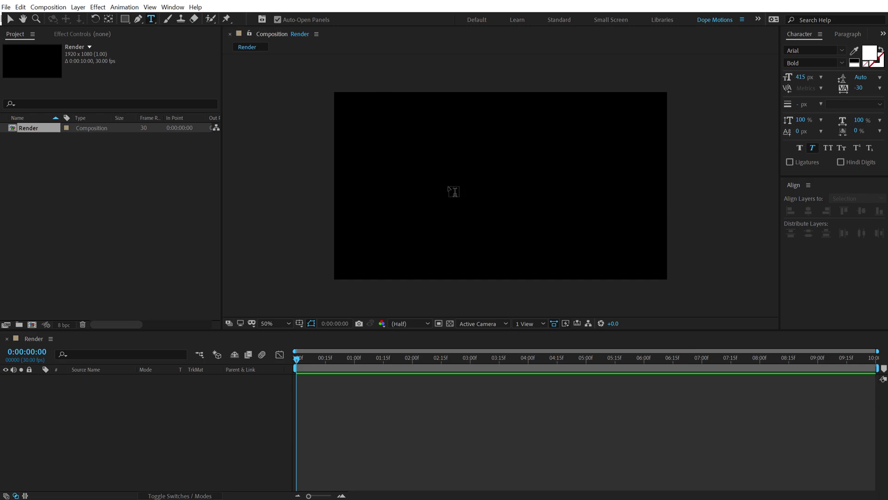
left_click(453, 191)
key("Caps_Lock")
type("T")
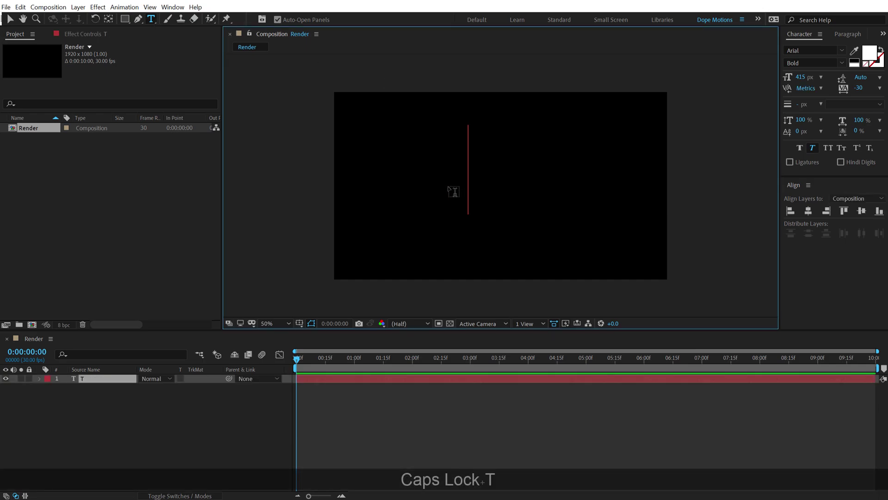
type("RENDING")
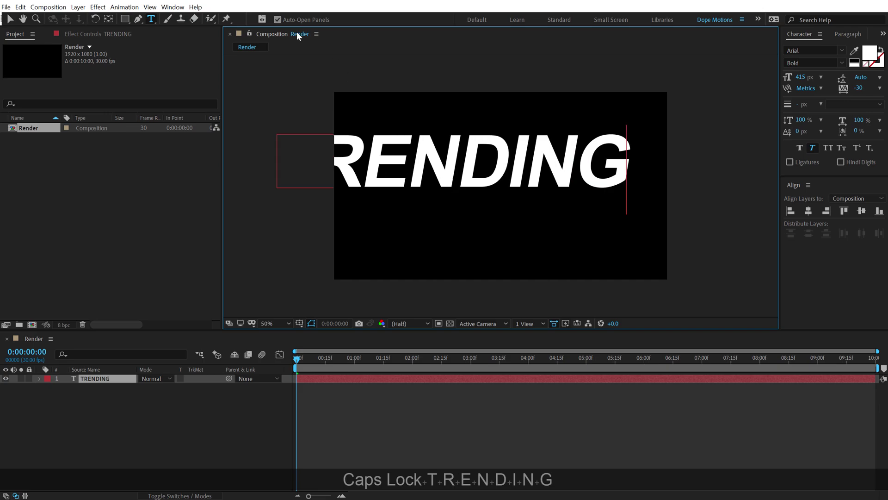
left_click(11, 19)
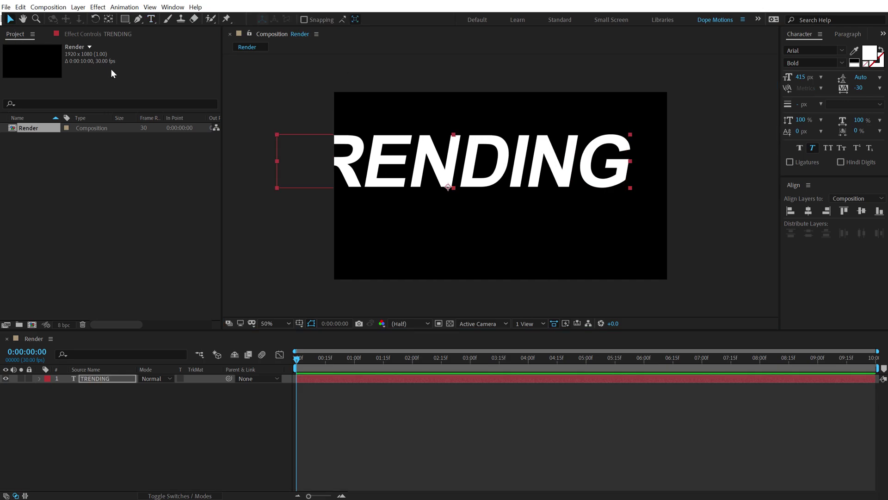
Step: Set TRENDING to Heading Compressed Pro Bold italic and centre it in the frame
left_click(819, 48)
key("Caps_Lock")
type("HEADING")
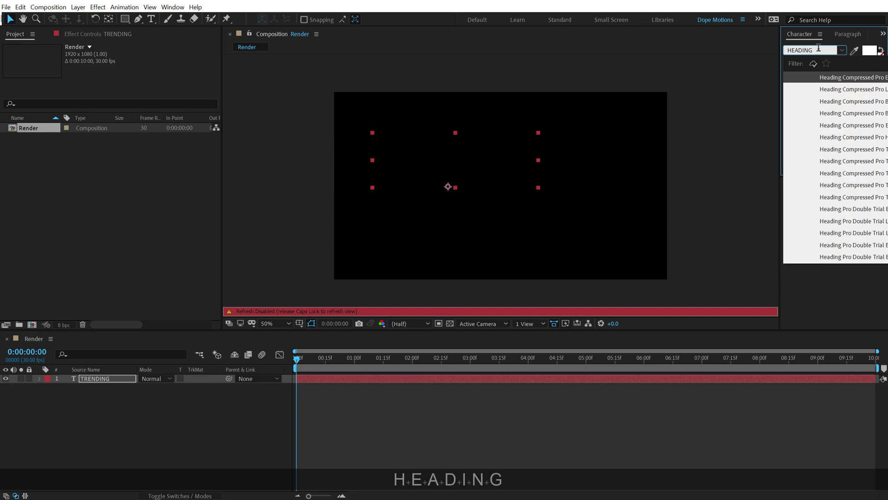
key("Return")
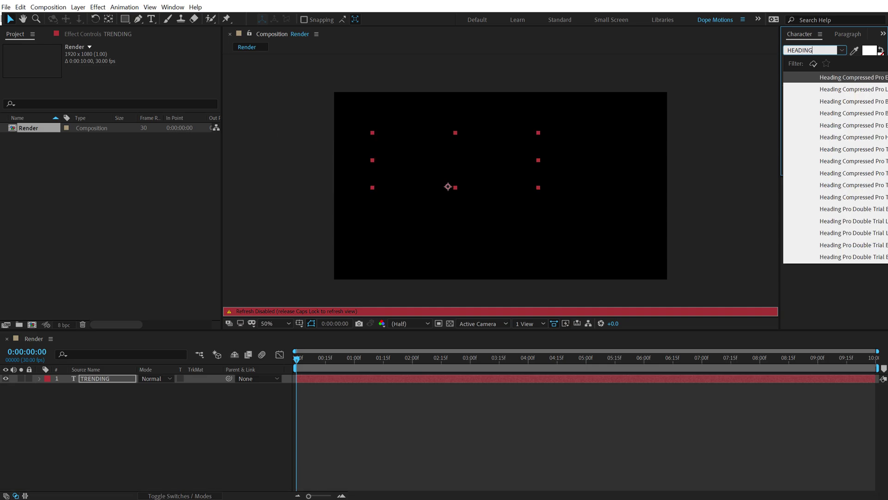
key("Caps_Lock")
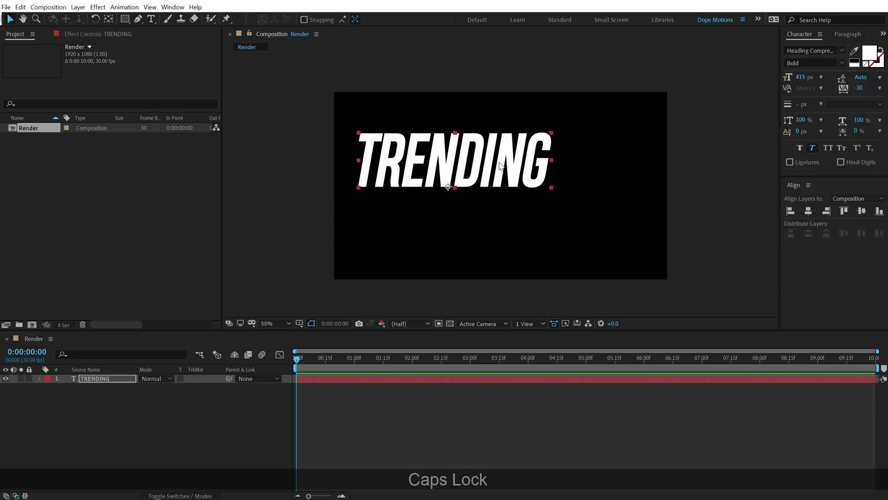
left_click(814, 147)
left_click(813, 147)
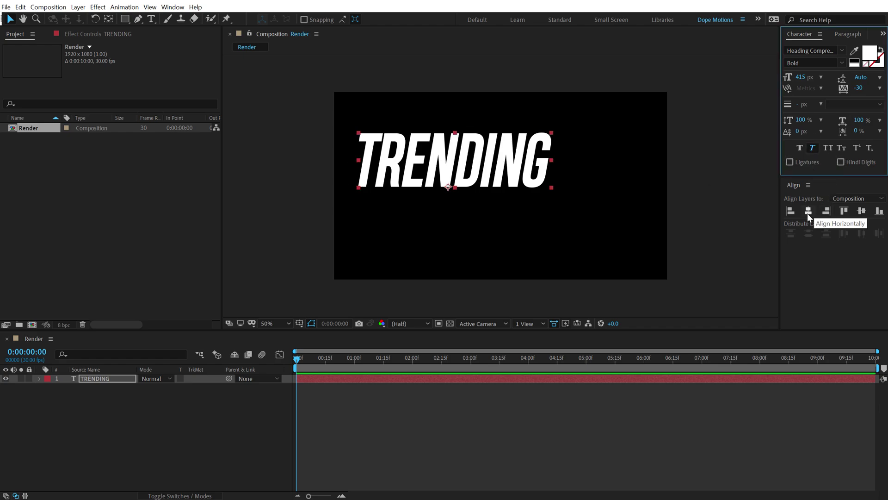
left_click(808, 211)
left_click(861, 210)
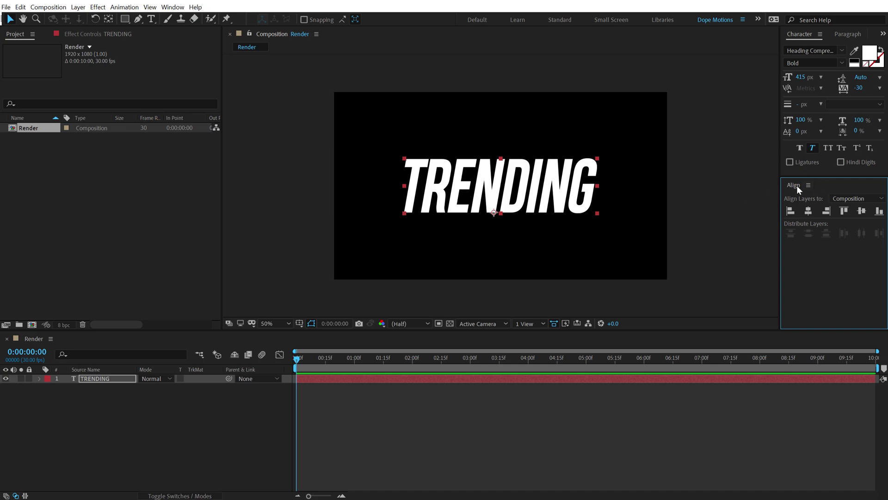
Step: Resize the TRENDING text to 220 px and re-centre it
left_click(173, 7)
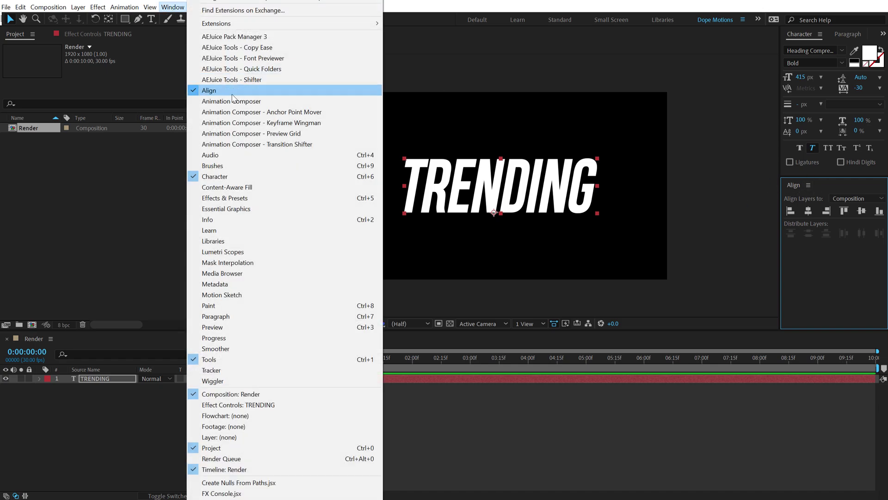
left_click(500, 136)
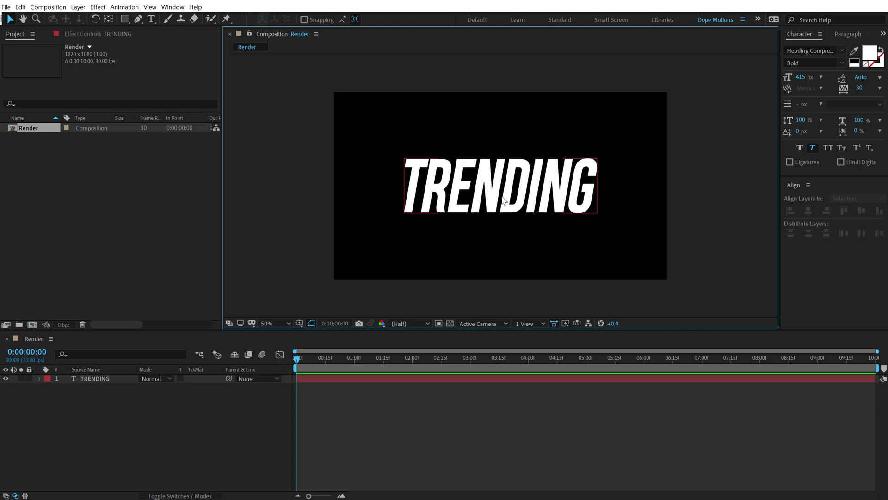
left_click(802, 78)
type("220")
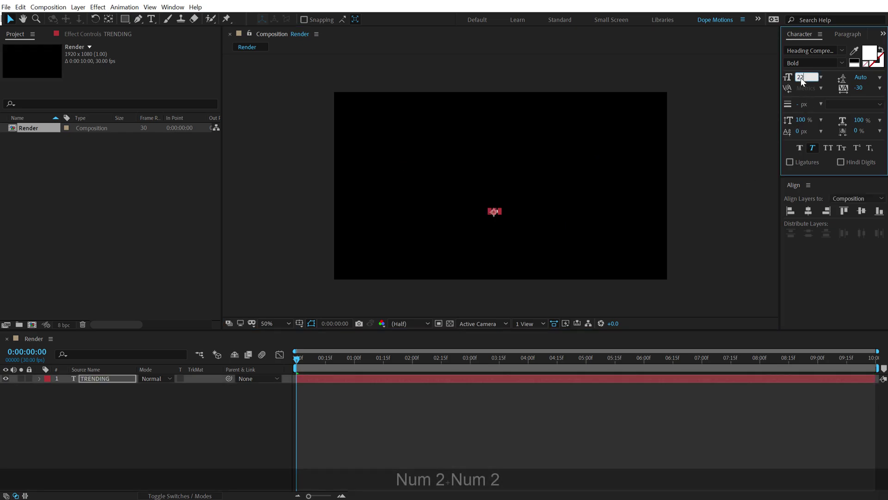
key("Return")
left_click(808, 211)
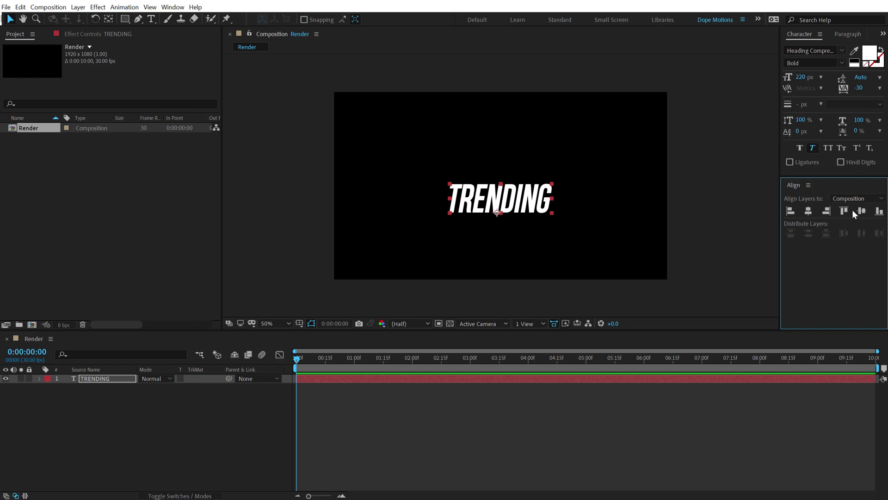
left_click(862, 211)
Step: Enlarge the TRENDING text to 260 px, re-centre it, and deselect the layer
left_click(801, 78)
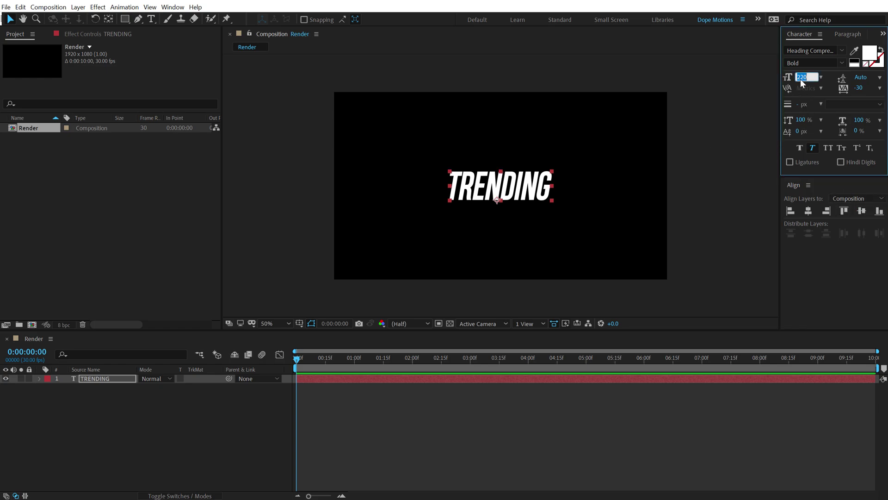
type("260")
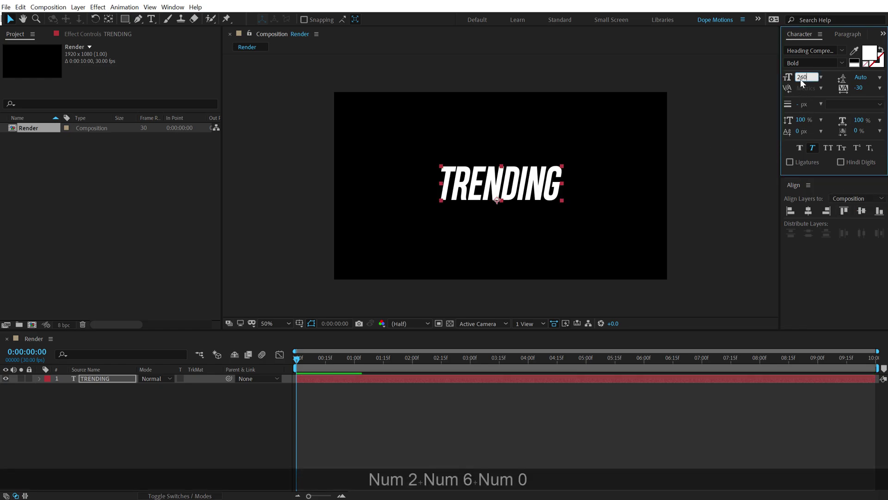
key("Return")
left_click(808, 211)
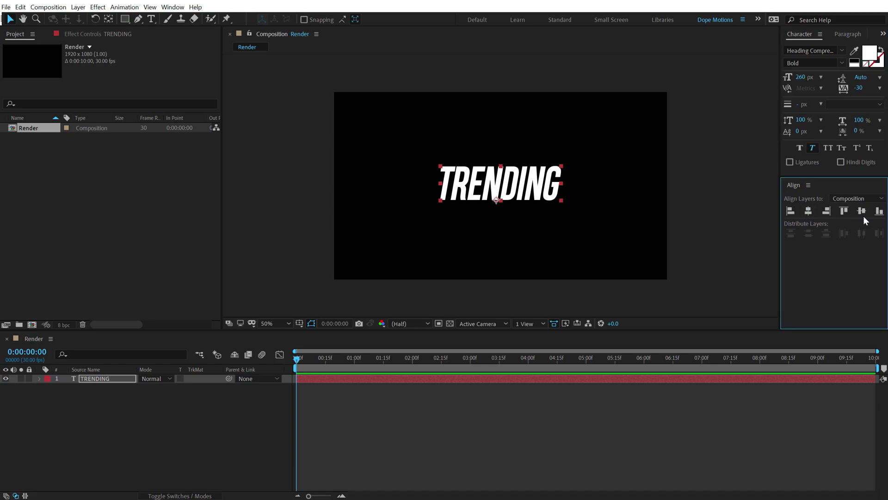
left_click(861, 210)
left_click(704, 141)
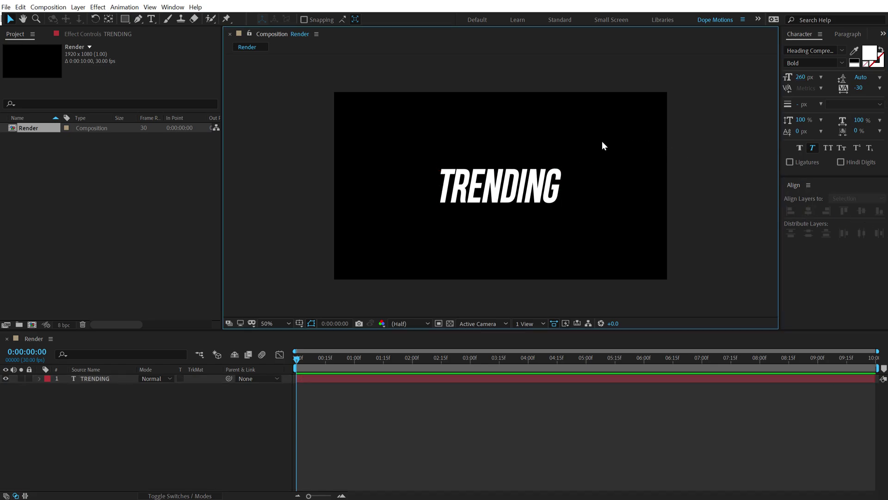
Step: Duplicate TRENDING as TRENDING 2 and give it a yellow label
left_click(97, 381)
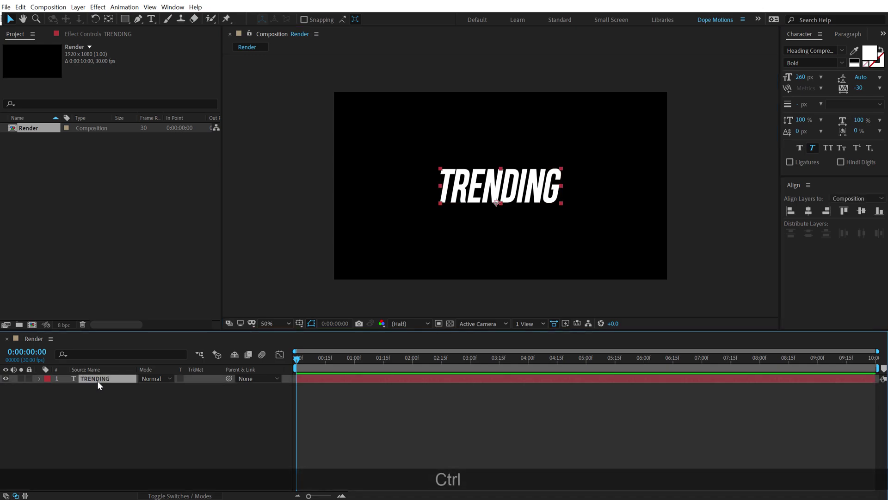
key("ctrl+d")
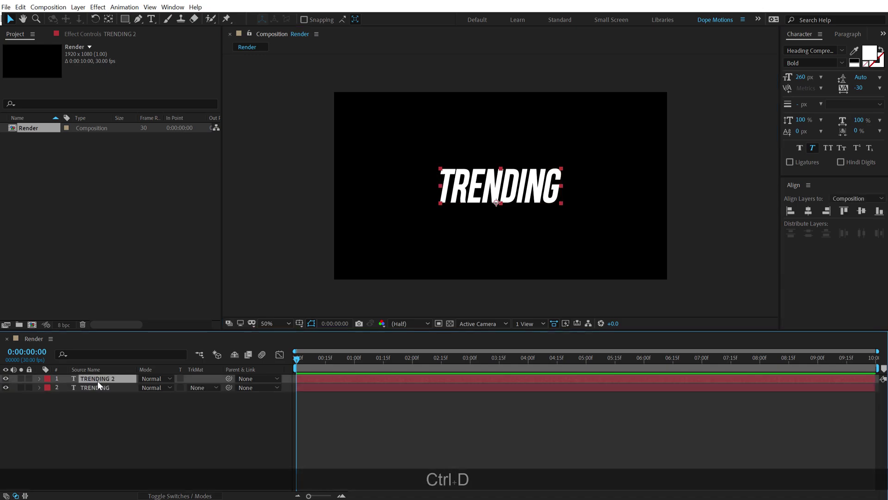
left_click(46, 380)
left_click(84, 230)
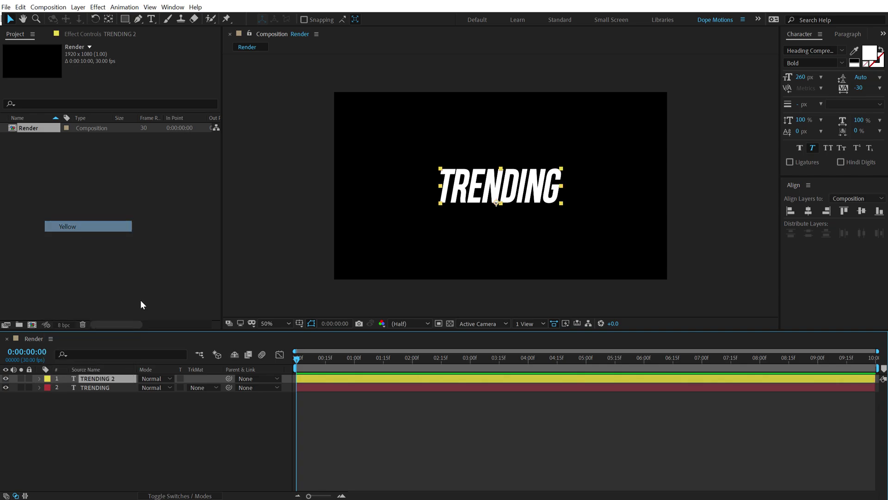
left_click(106, 378)
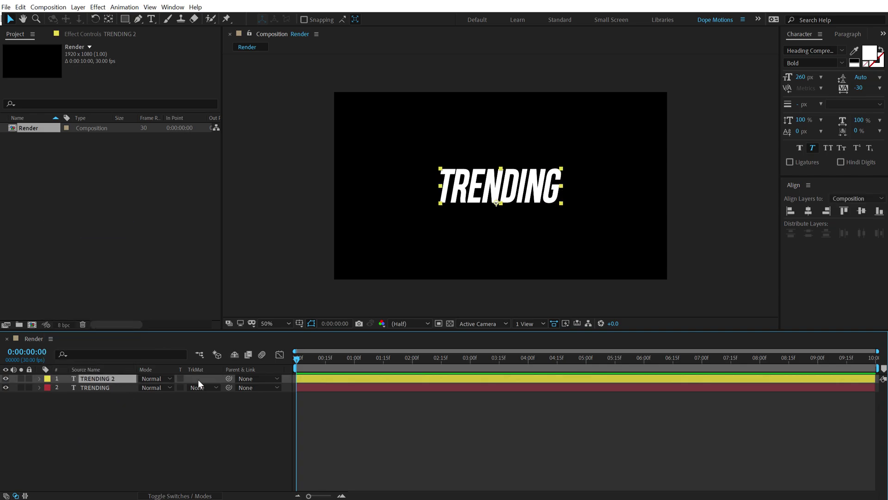
Step: Recolour TRENDING 2's text to pinkish red FF1844
left_click(878, 56)
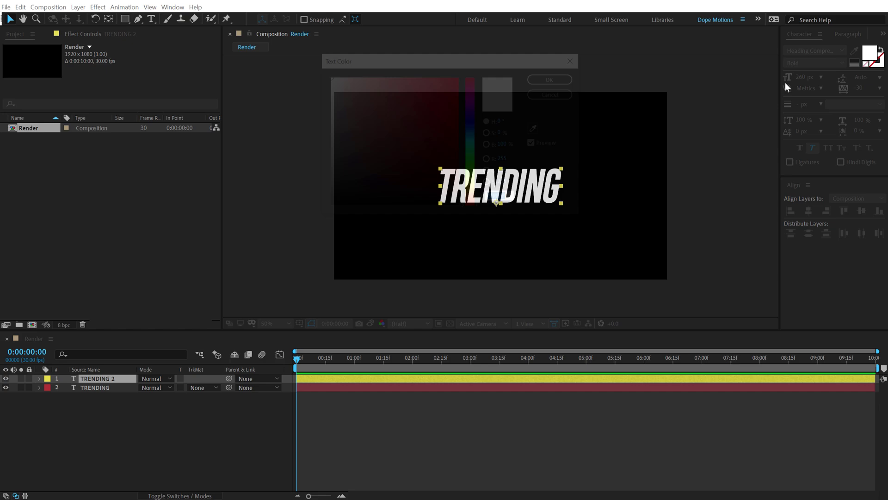
left_click_drag(439, 59, 455, 252)
left_click(483, 258)
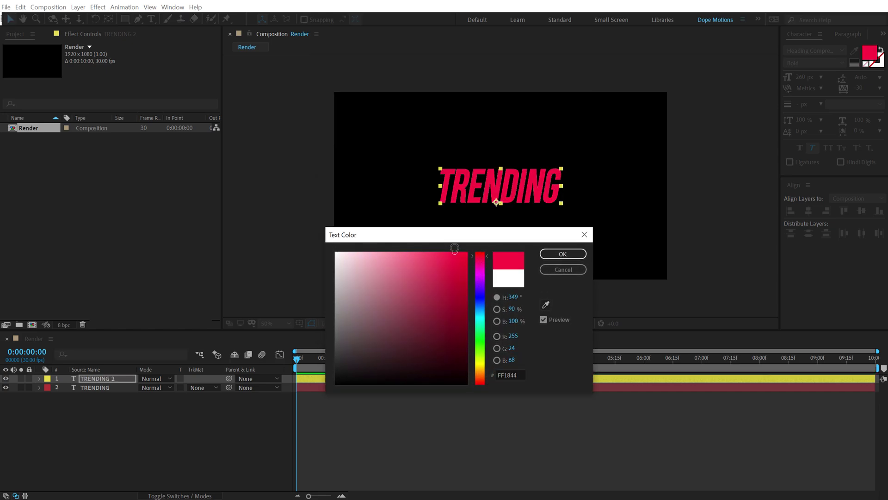
left_click(563, 254)
left_click(456, 418)
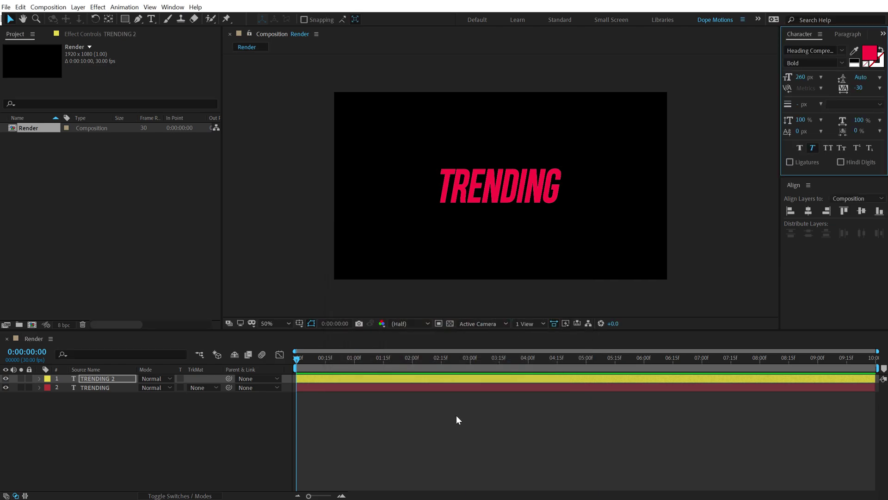
scroll(471, 226, "up", 3)
scroll(471, 226, "down", 1)
scroll(471, 226, "down", 2)
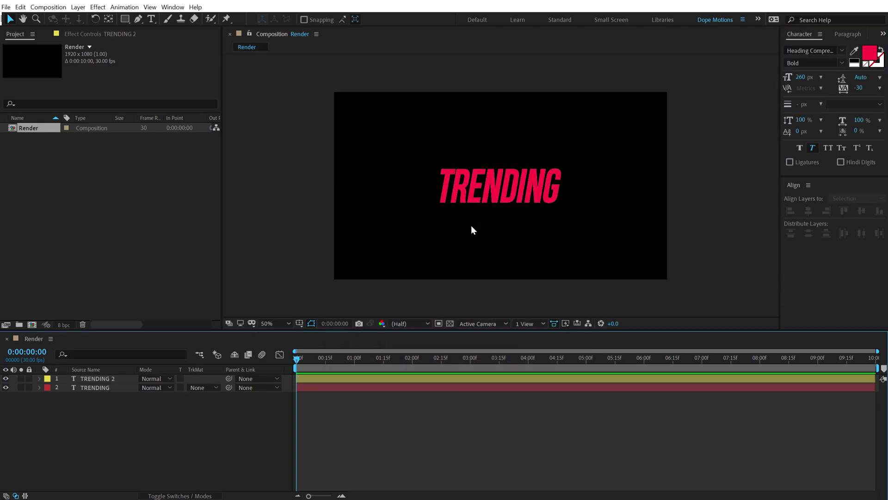
scroll(471, 226, "up", 2)
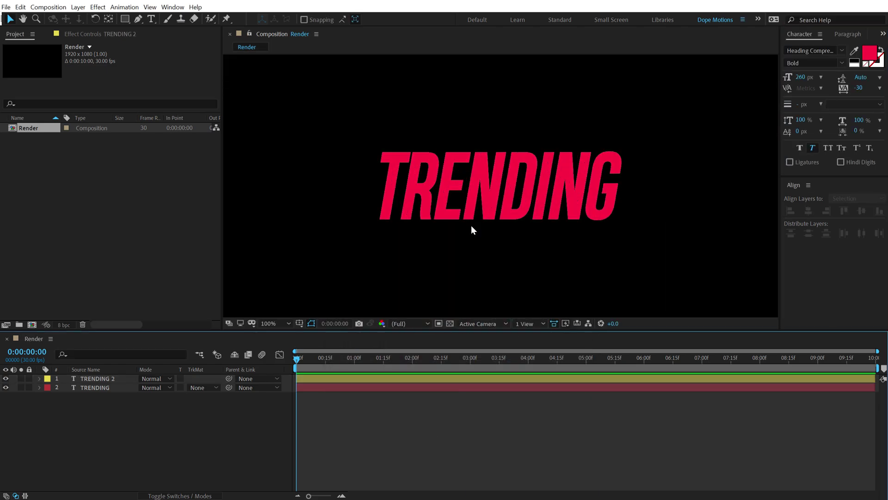
Step: Draw a white-filled rectangle over the right part of the TRENDING text
left_click(125, 19)
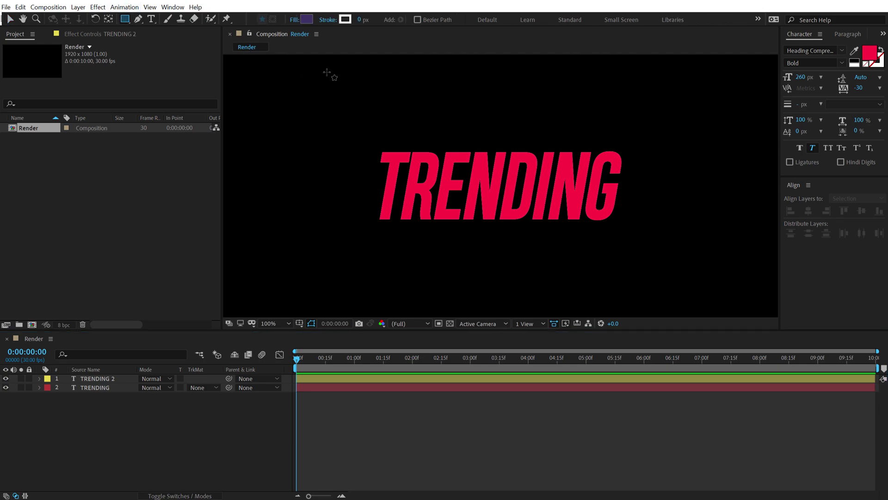
left_click_drag(491, 125, 733, 254)
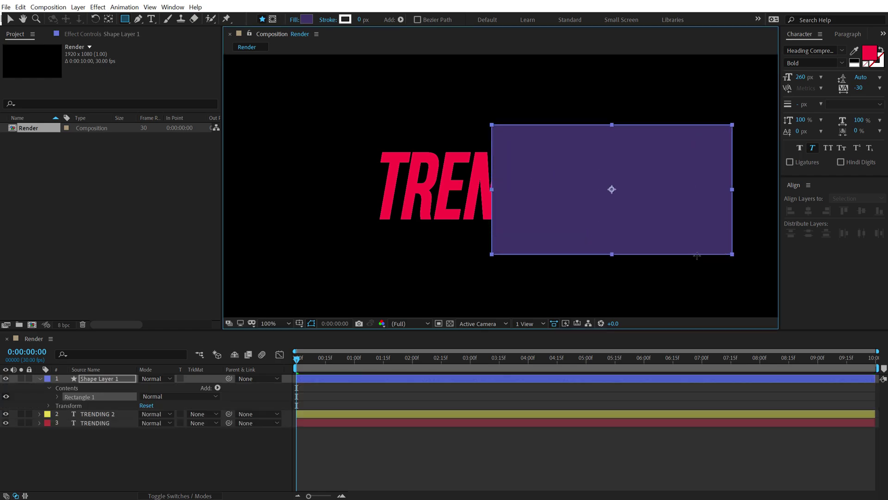
left_click(307, 19)
left_click_drag(385, 273, 287, 228)
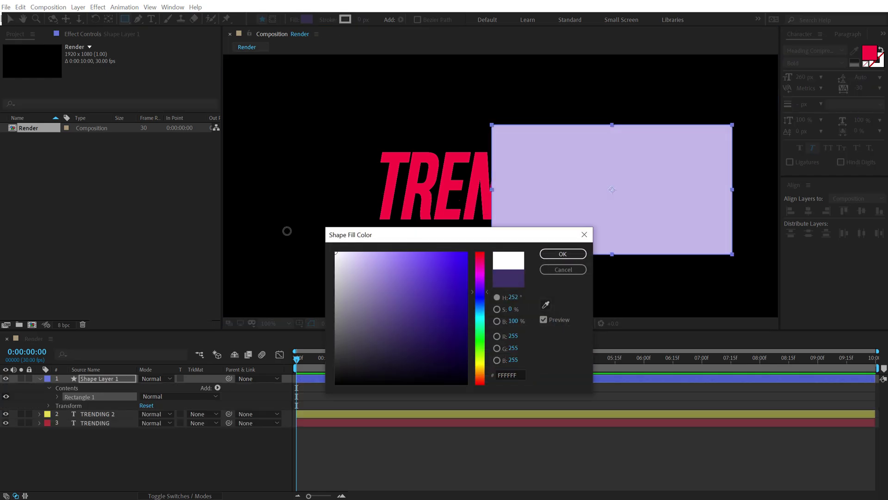
left_click(562, 254)
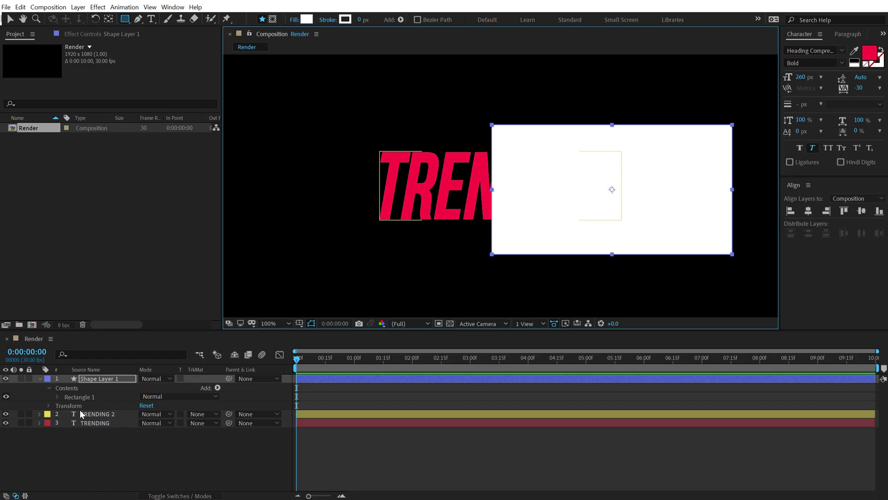
Step: Rename the new shape layer to Mask
left_click(97, 379)
key("Return")
type("Mask")
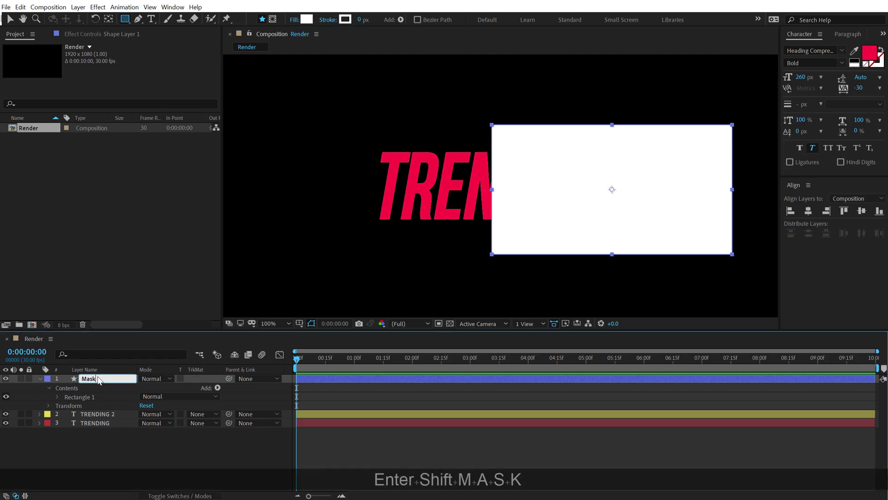
key("Return")
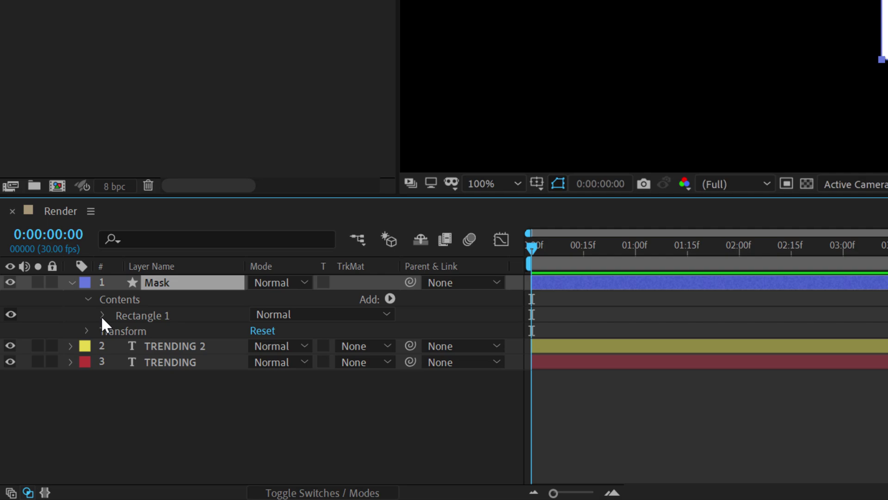
Step: Give the rectangle a Skew of 12 and pan to view its right edge
left_click(102, 315)
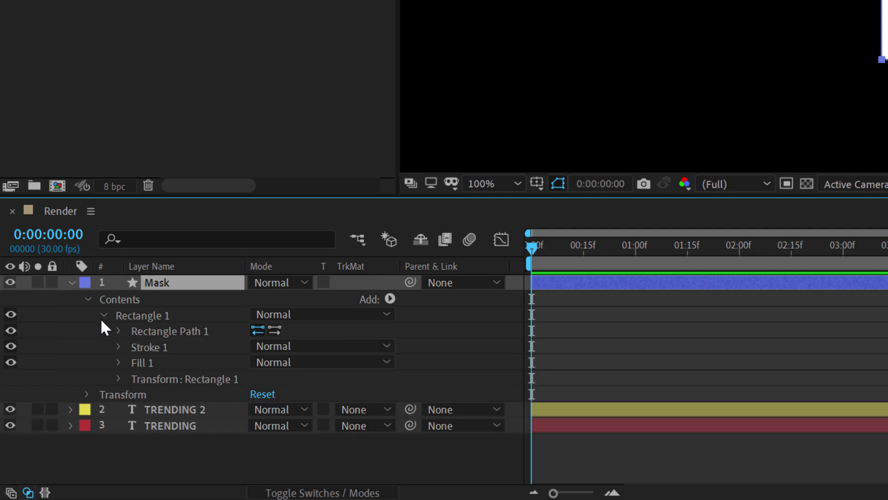
left_click(118, 378)
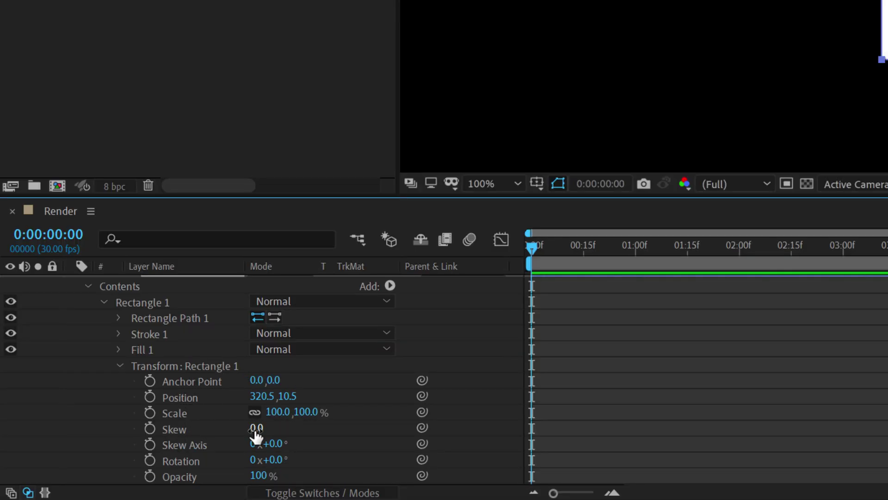
left_click(255, 428)
type("12")
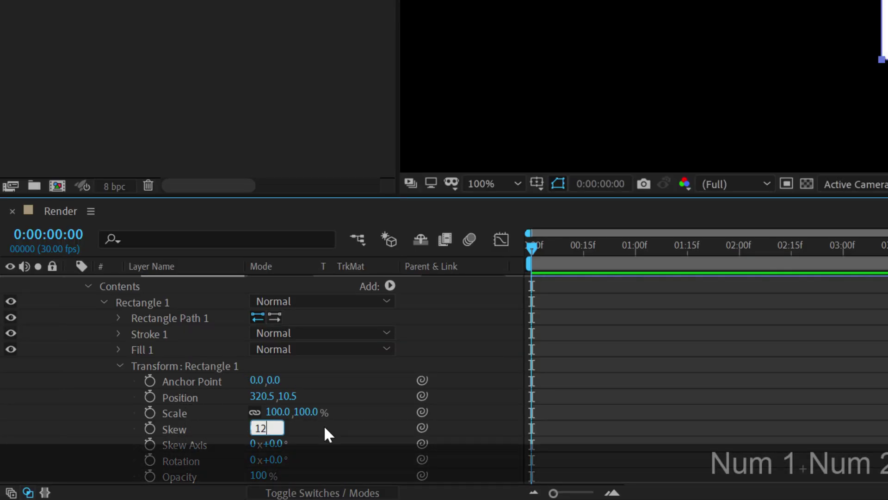
left_click(327, 423)
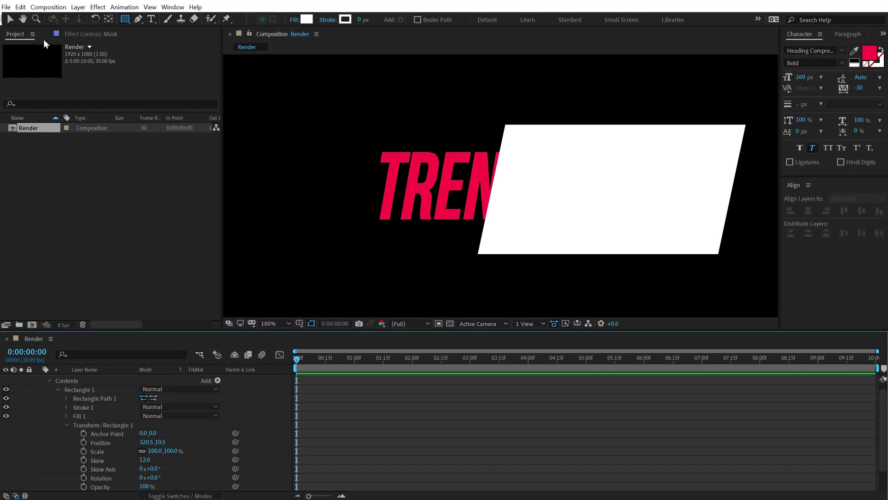
left_click(13, 19)
left_click(750, 220)
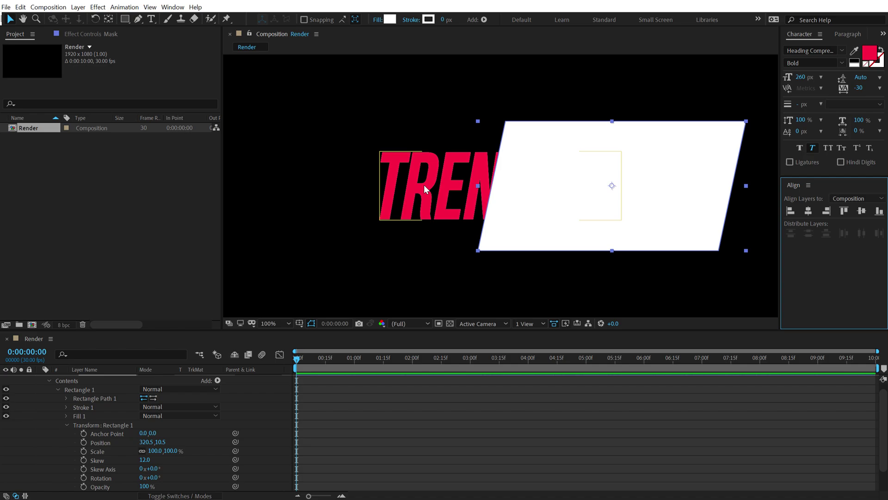
key("h")
left_click_drag(591, 218, 434, 214)
key("v")
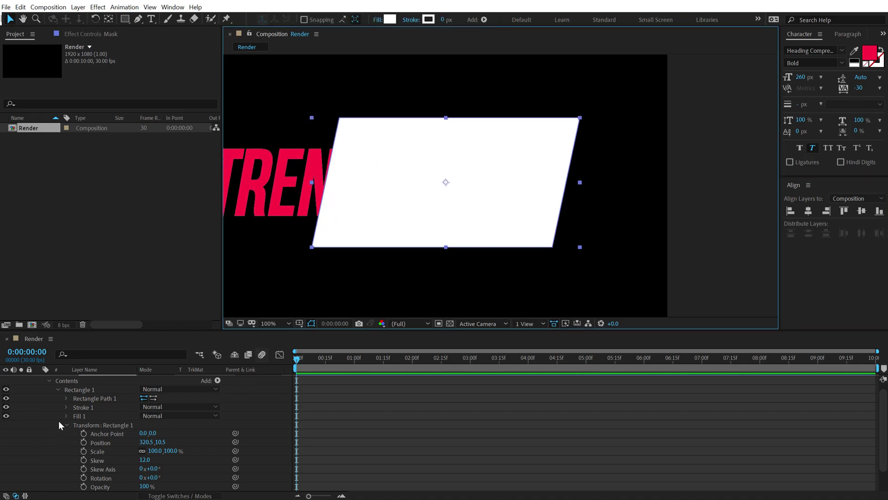
Step: Unlink the rectangle's Size, widen it, and slide its edge to just after TREN
left_click(65, 425)
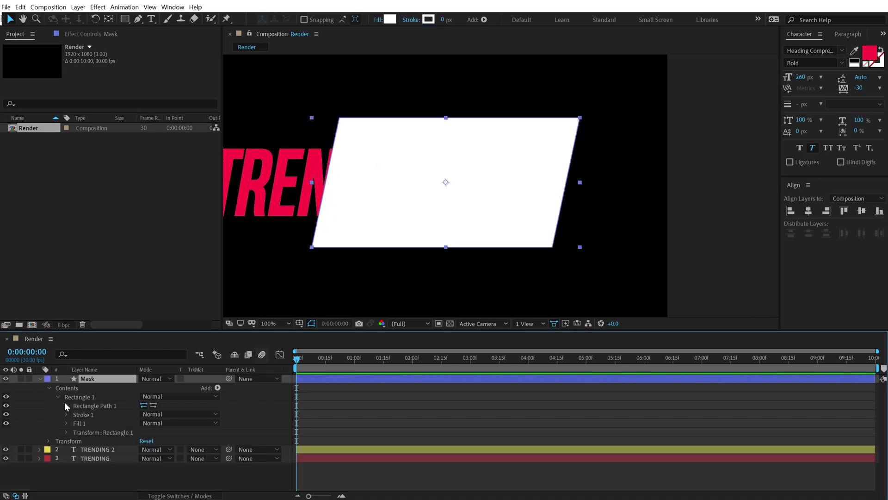
left_click(65, 404)
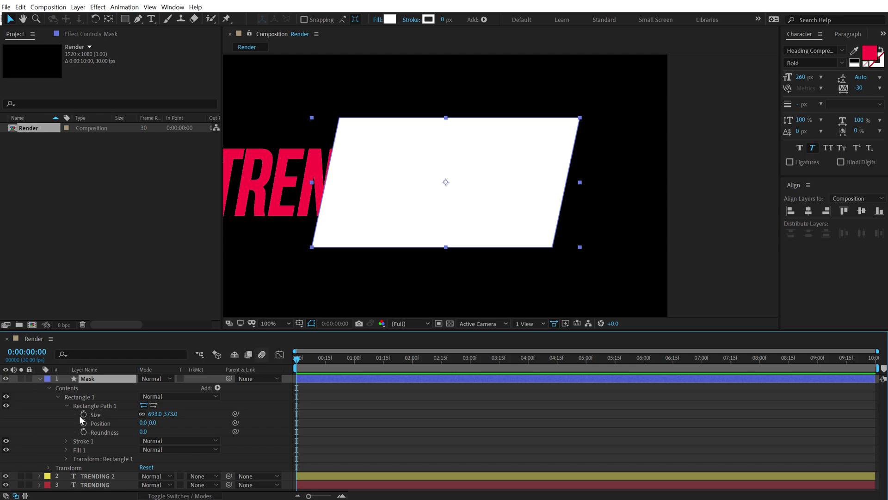
left_click(143, 414)
left_click_drag(155, 413, 374, 413)
scroll(410, 208, "down", 2)
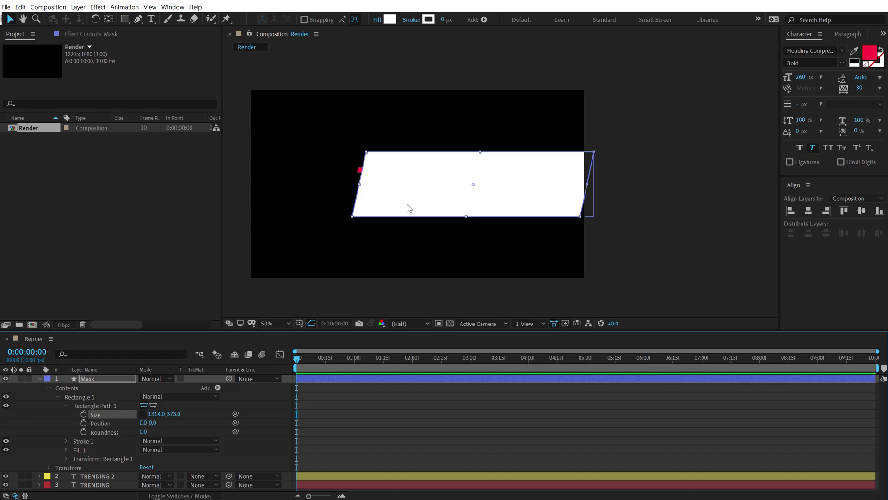
left_click_drag(414, 200, 479, 207)
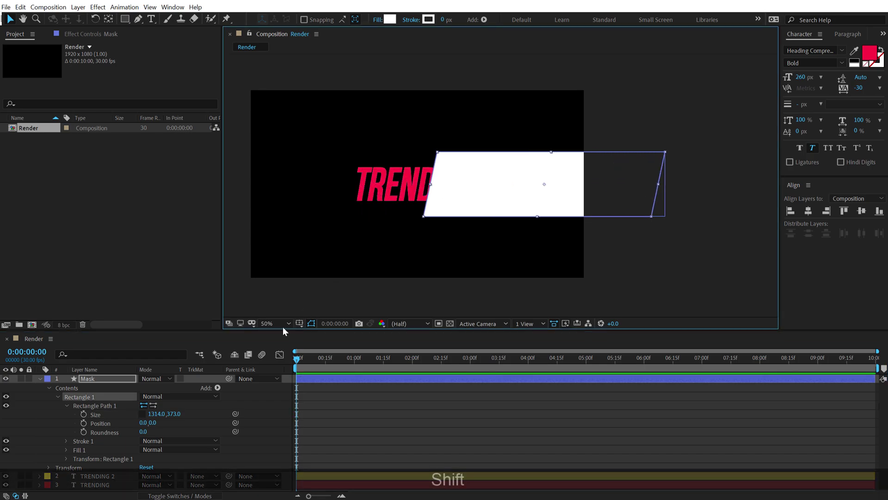
left_click(298, 323)
left_click(319, 334)
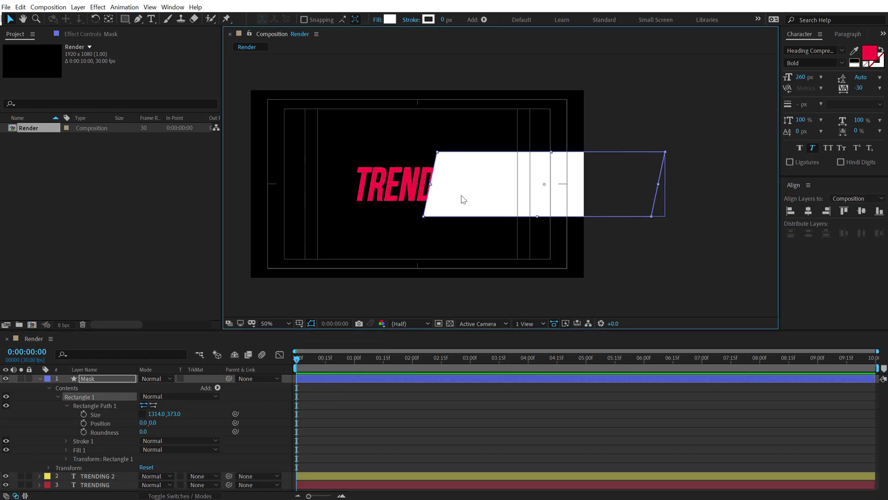
scroll(463, 198, "up", 4)
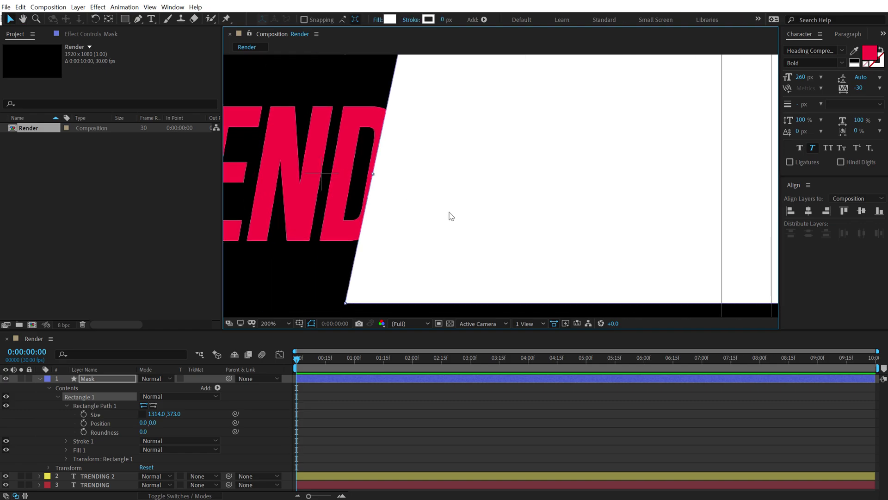
left_click_drag(451, 216, 403, 220)
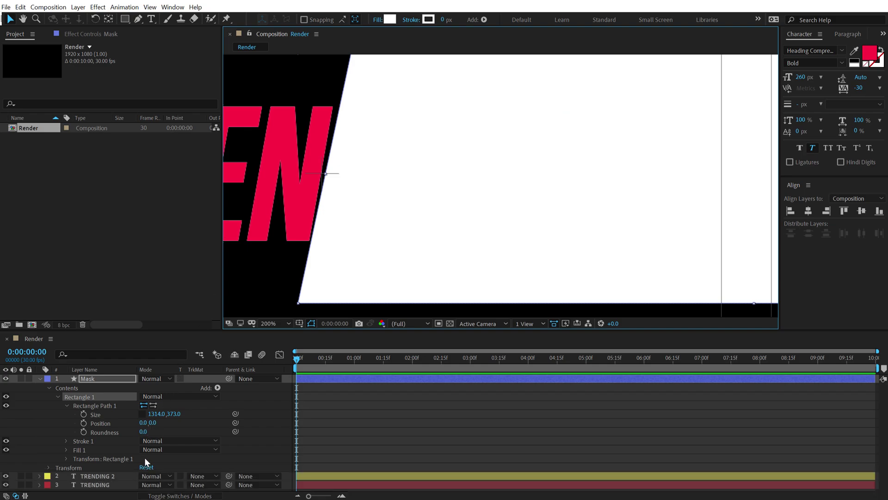
Step: Reduce the rectangle's Skew to 10 and collapse the Mask layer
left_click(57, 397)
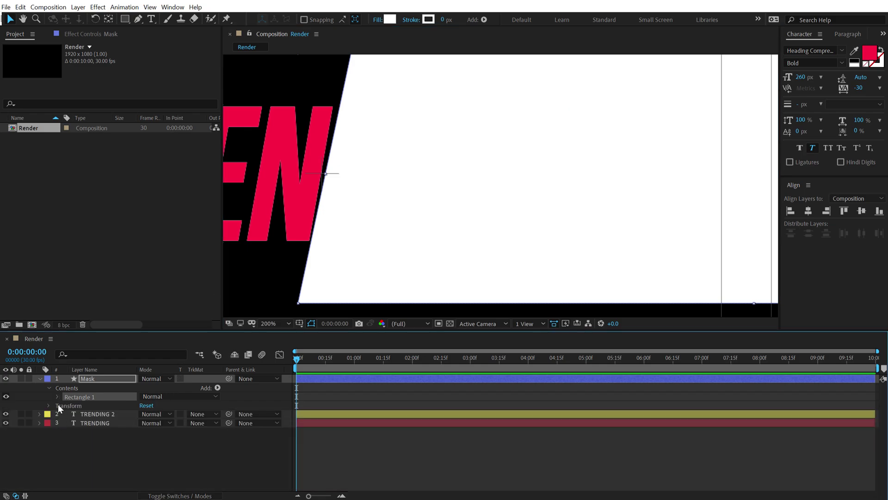
left_click(58, 396)
left_click(66, 406)
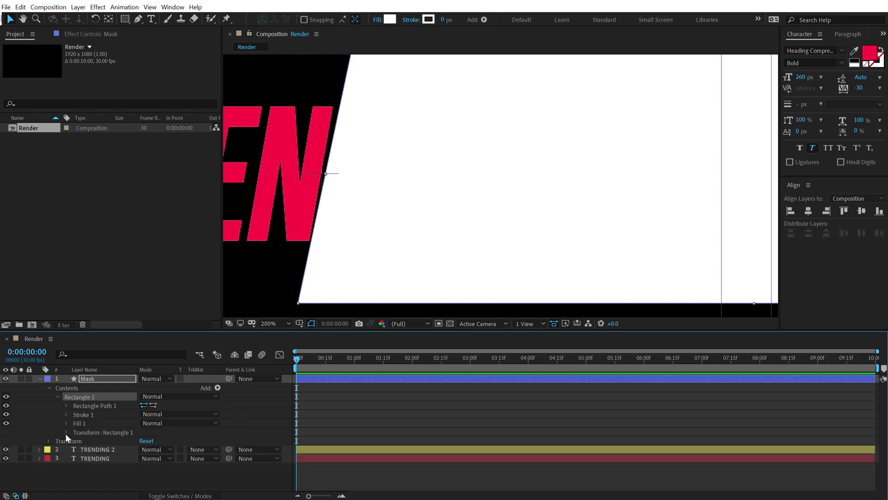
left_click(67, 432)
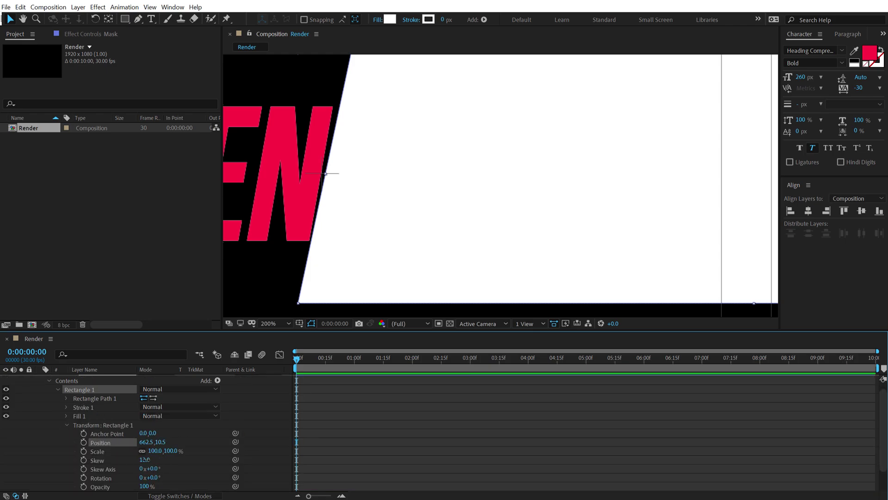
left_click(144, 459)
type("11")
left_click(188, 460)
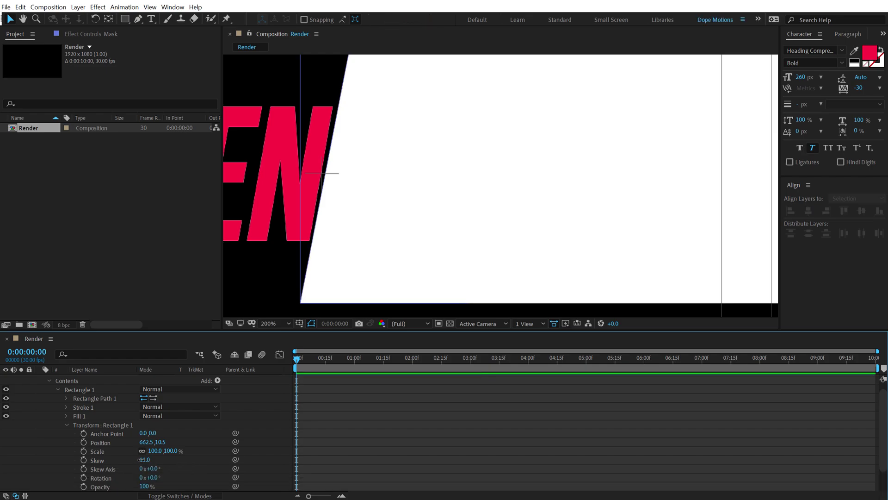
left_click(144, 459)
type("10")
left_click(365, 438)
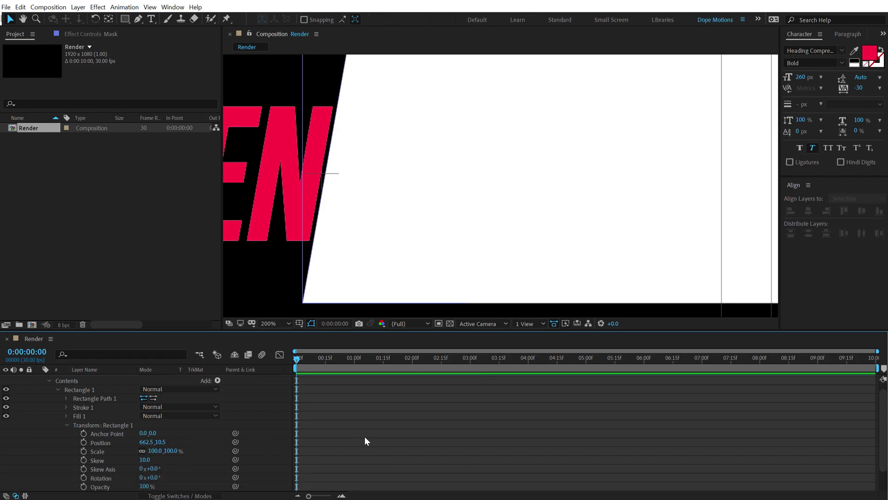
scroll(60, 393, "up", 1)
left_click(39, 378)
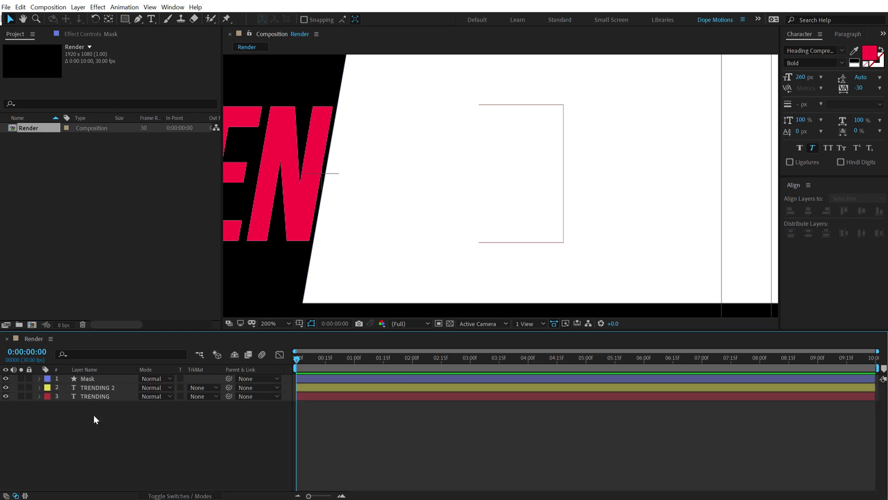
scroll(392, 240, "down", 2)
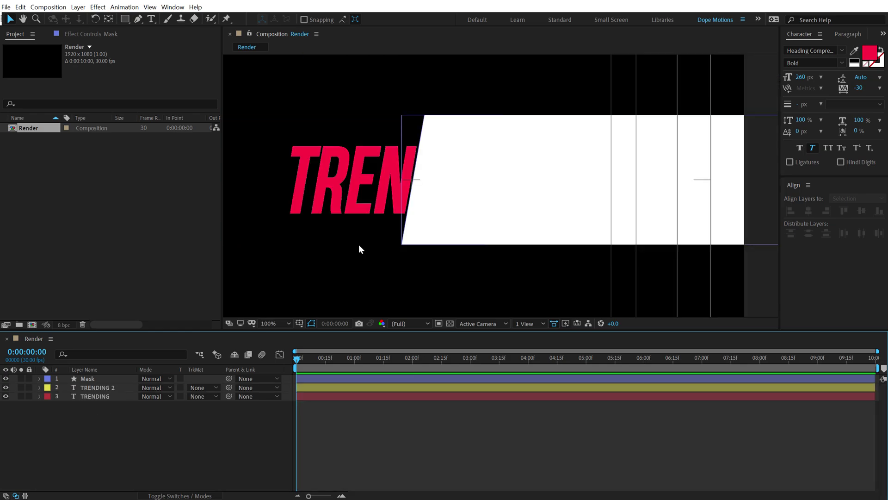
Step: Set TRENDING 2's track matte to Mask as an inverted alpha matte
left_click(6, 397)
left_click(105, 386)
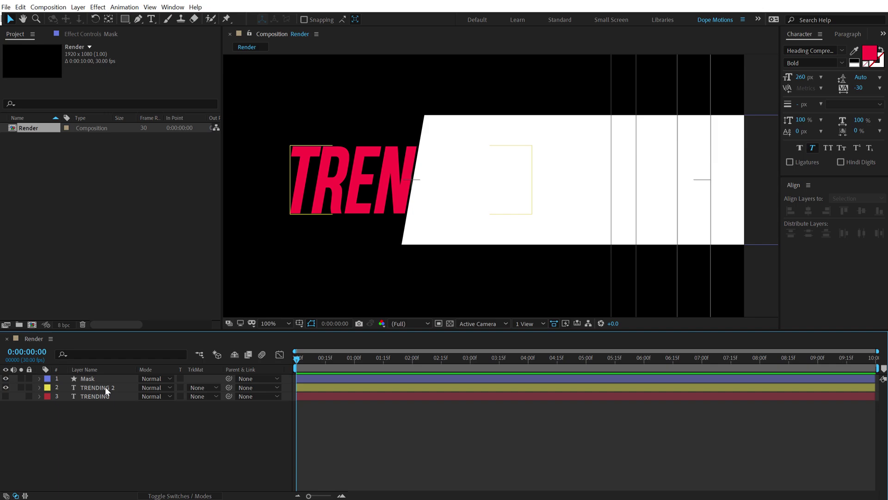
left_click(197, 386)
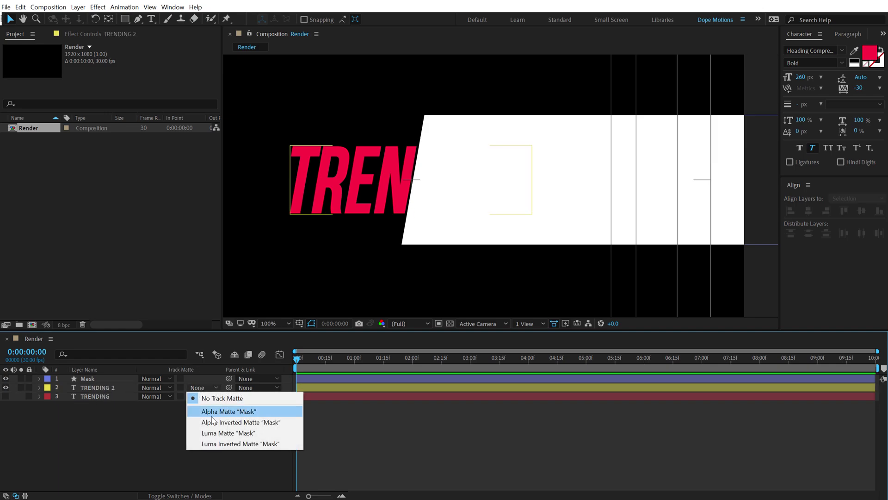
left_click(213, 422)
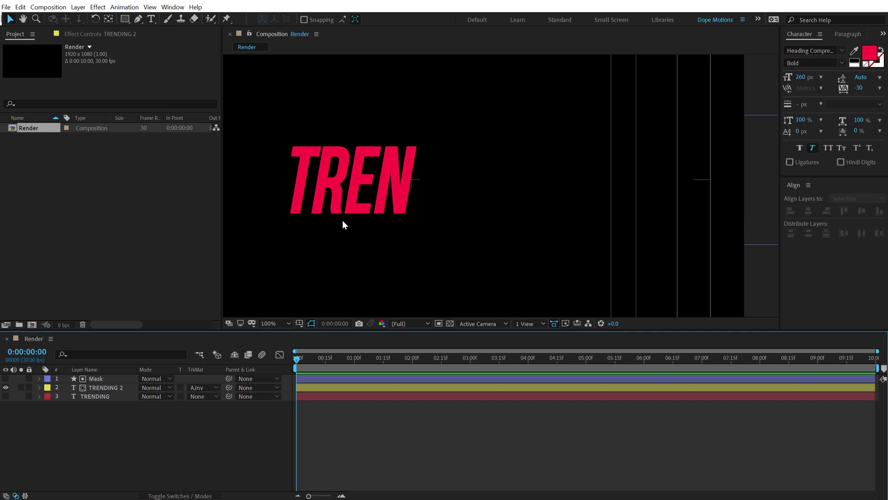
Step: Duplicate Mask as Mask 2 above TRENDING and use it as TRENDING's alpha matte
left_click(103, 379)
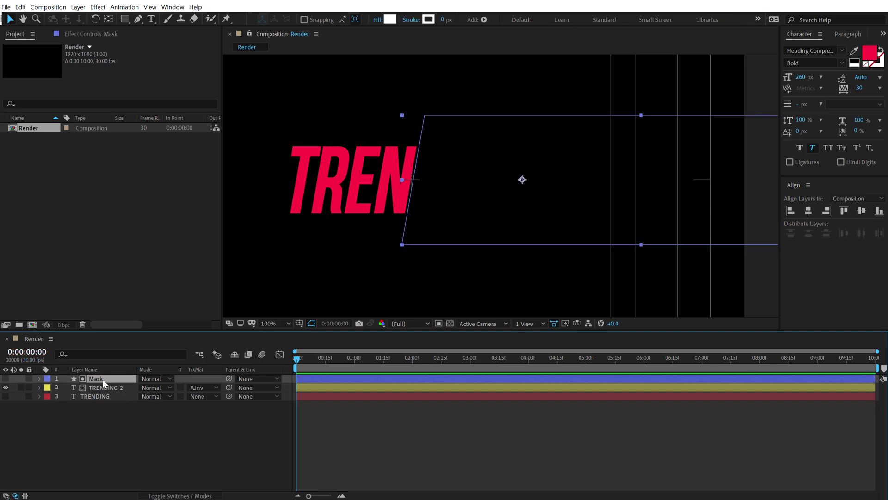
key("ctrl+d")
left_click_drag(101, 380, 96, 400)
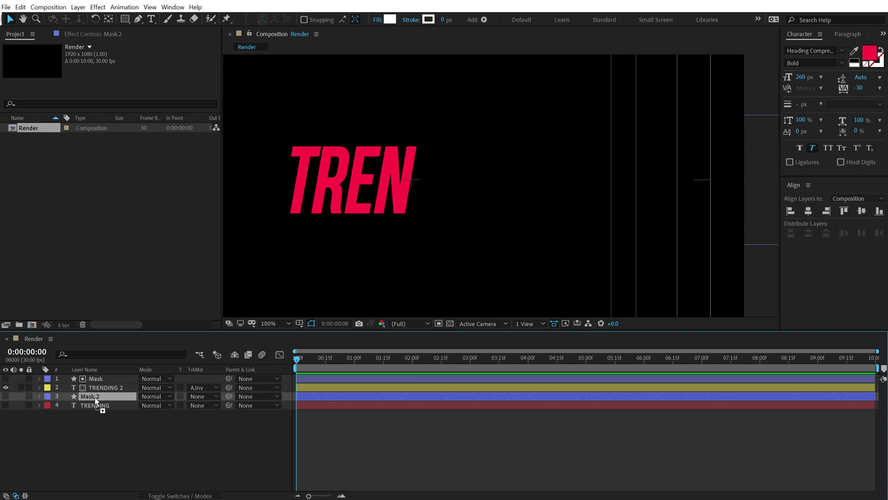
left_click(7, 406)
left_click(112, 404)
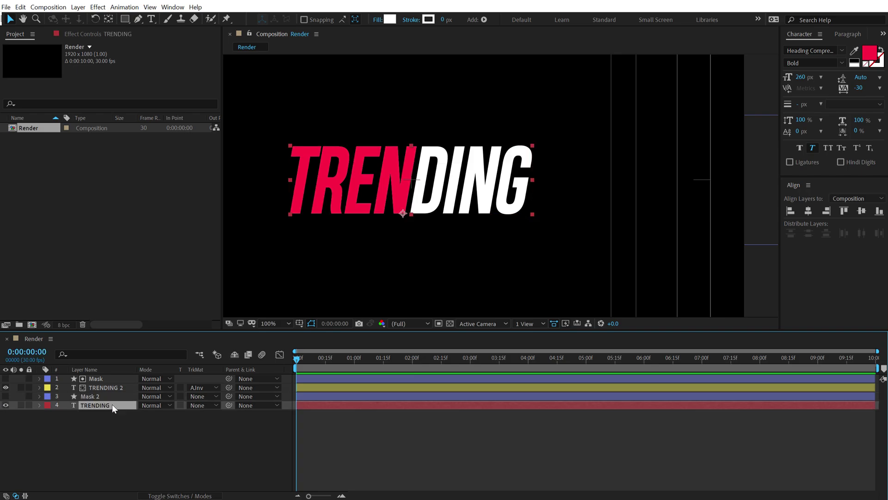
left_click(189, 407)
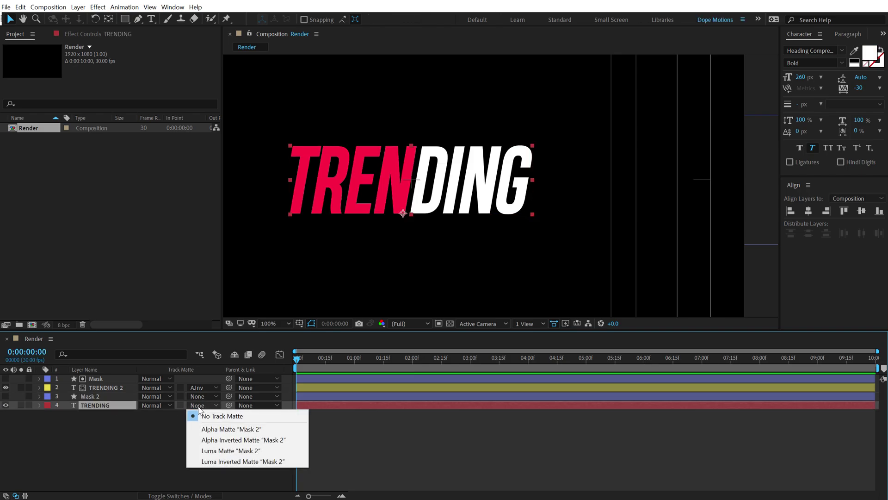
left_click(213, 427)
left_click(123, 429)
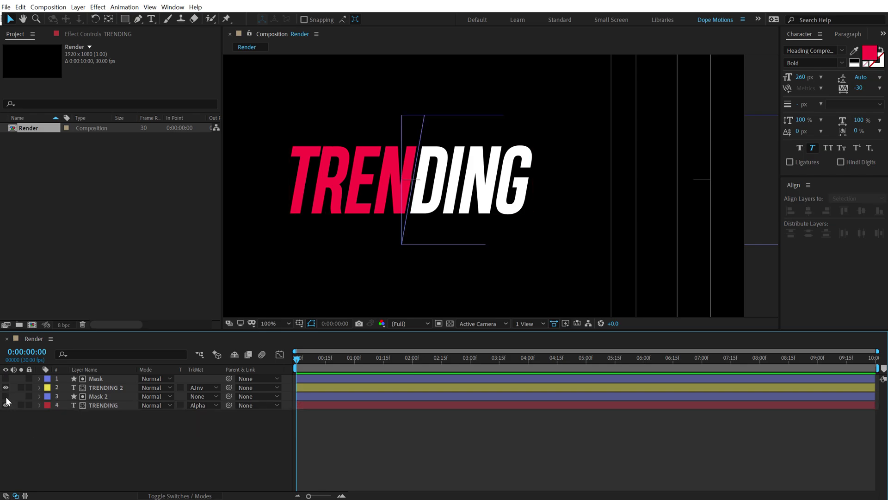
Step: Make Mask 2 visible and zoom in to check the text's split edge
left_click(6, 396)
key("period")
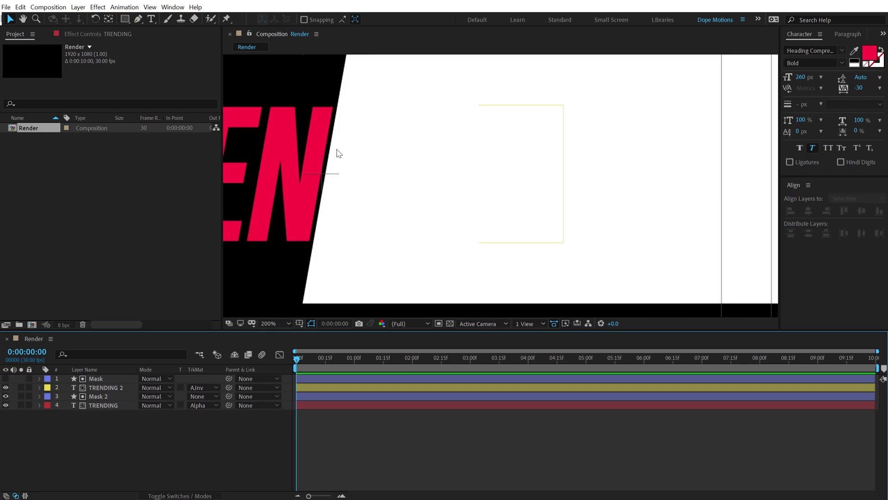
left_click_drag(344, 151, 436, 172)
key("comma")
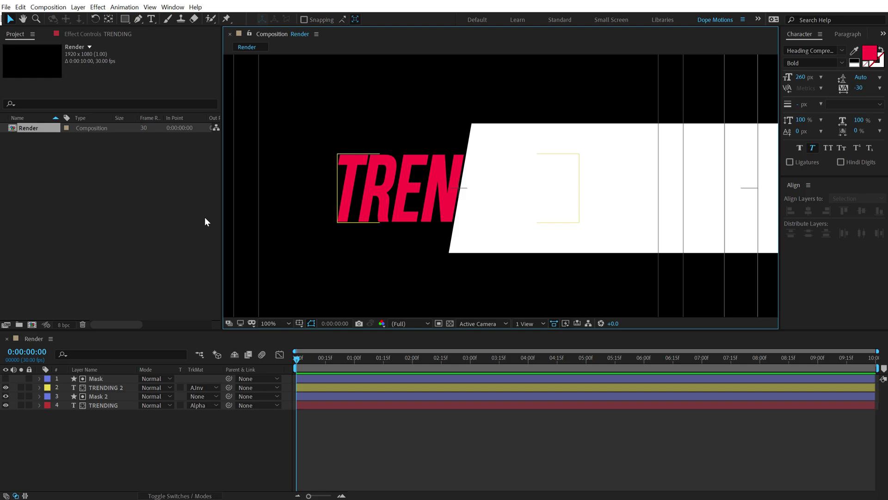
Step: Duplicate Mask as a visible Mask 3 with a grey fill
left_click(95, 378)
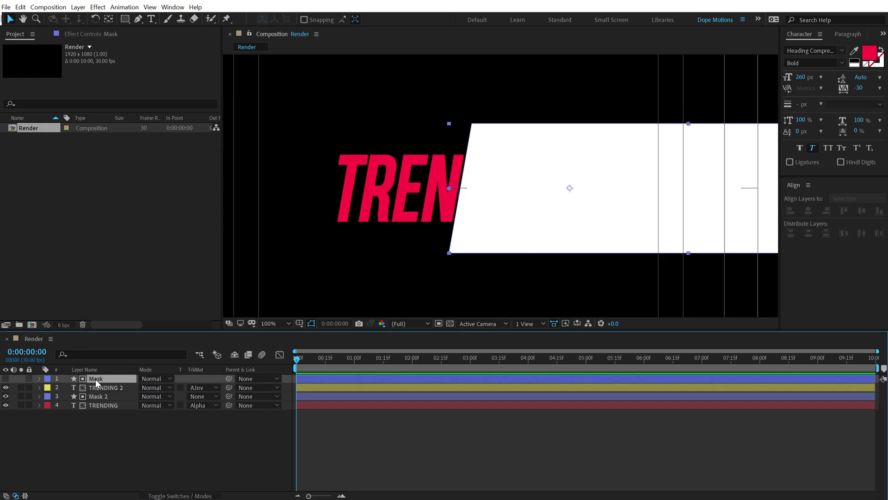
key("ctrl+d")
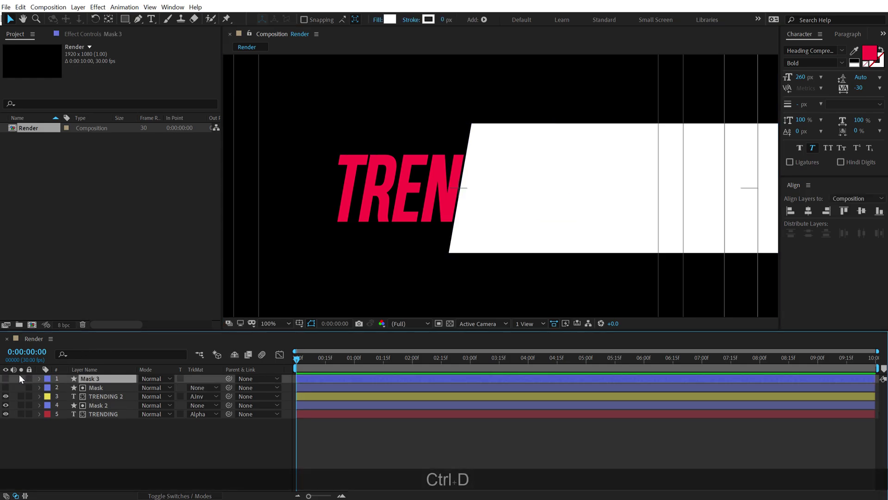
left_click(5, 379)
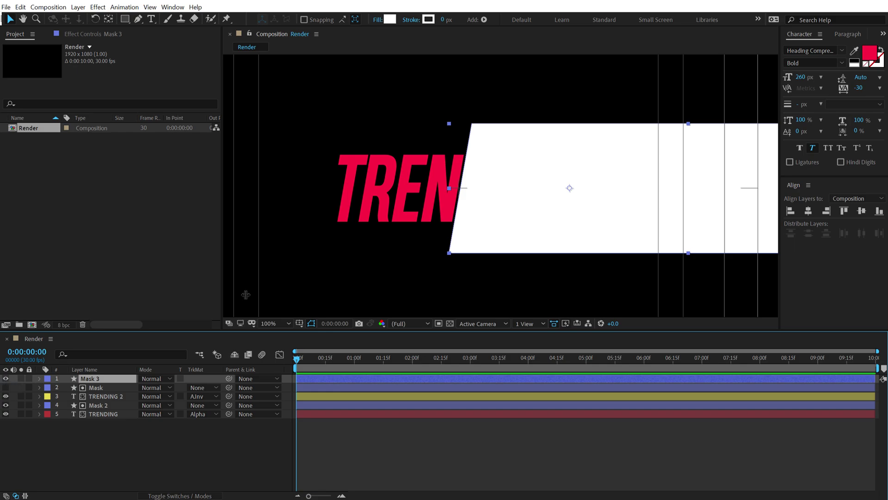
left_click(390, 20)
left_click_drag(353, 266, 333, 294)
left_click(558, 255)
Step: Narrow Mask 3's rectangle width to 10 px and centre it in the composition
left_click(105, 379)
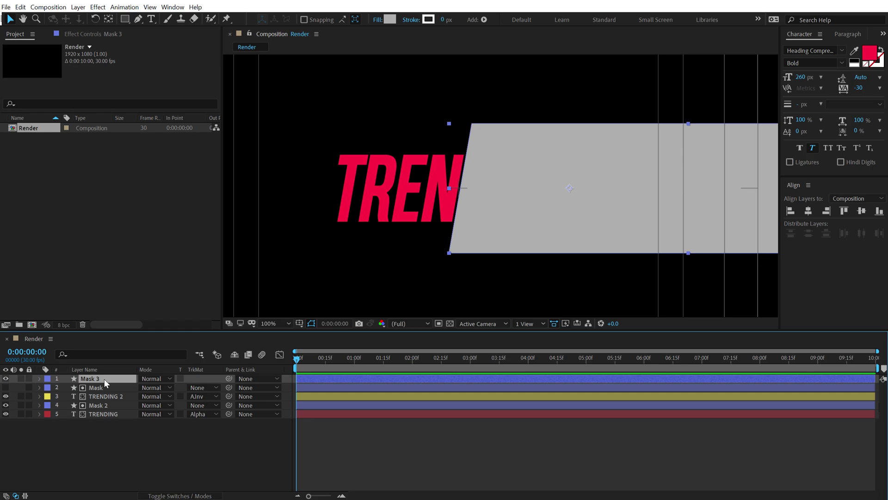
key("u")
key("u")
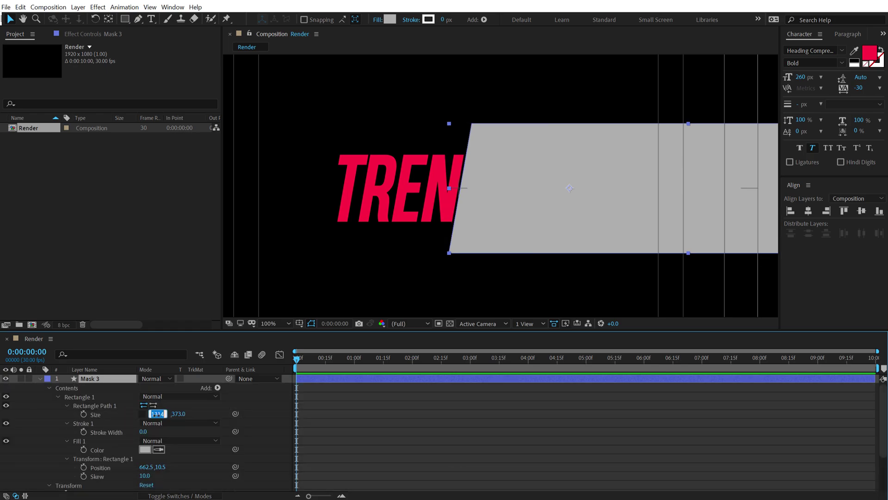
type("10")
key("Return")
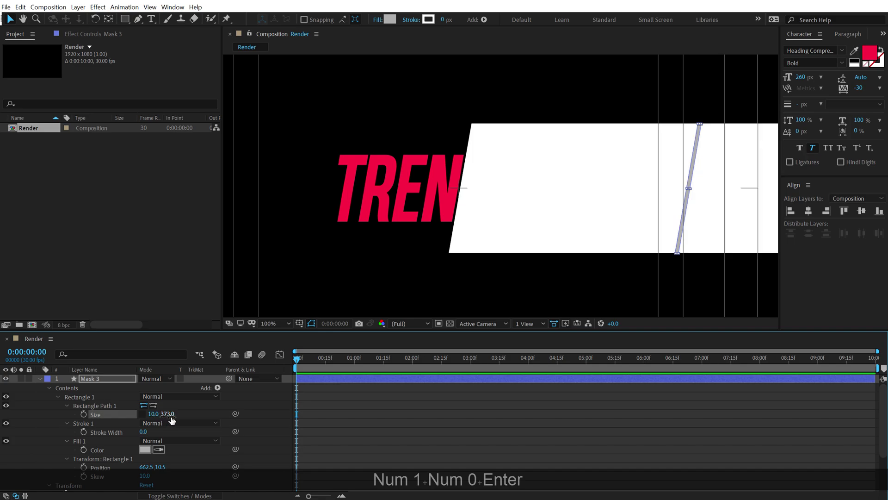
left_click(195, 391)
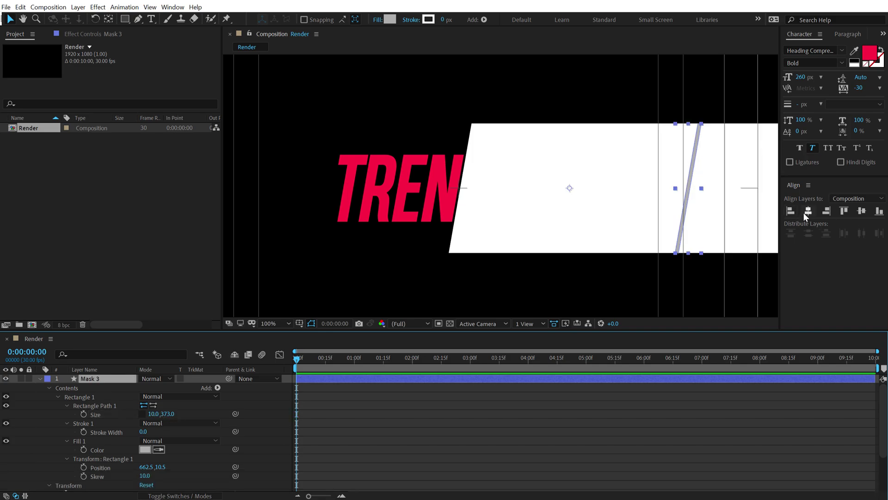
left_click(806, 212)
left_click(861, 211)
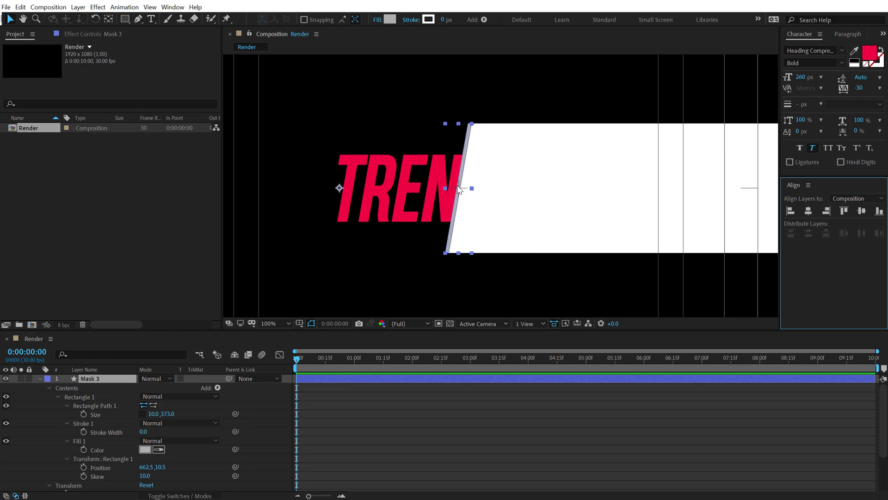
Step: Zoom in to inspect the thin bar, then collapse Mask 3's properties
key("ctrl")
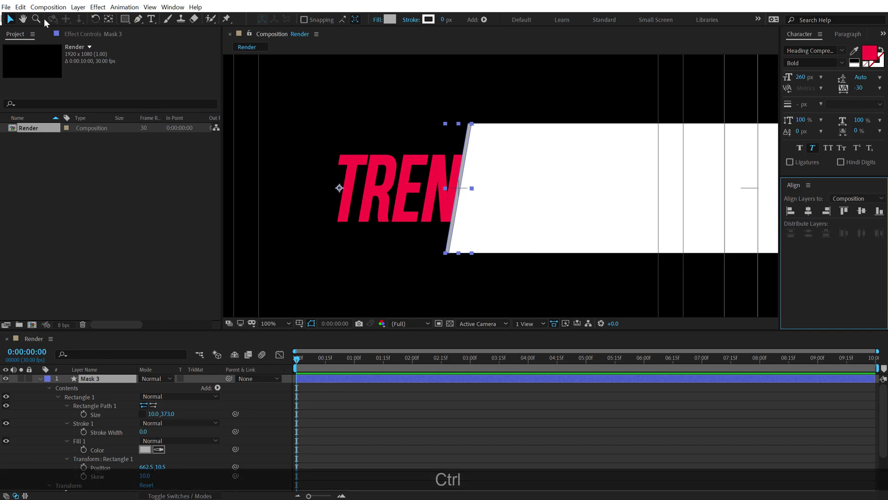
left_click(108, 19)
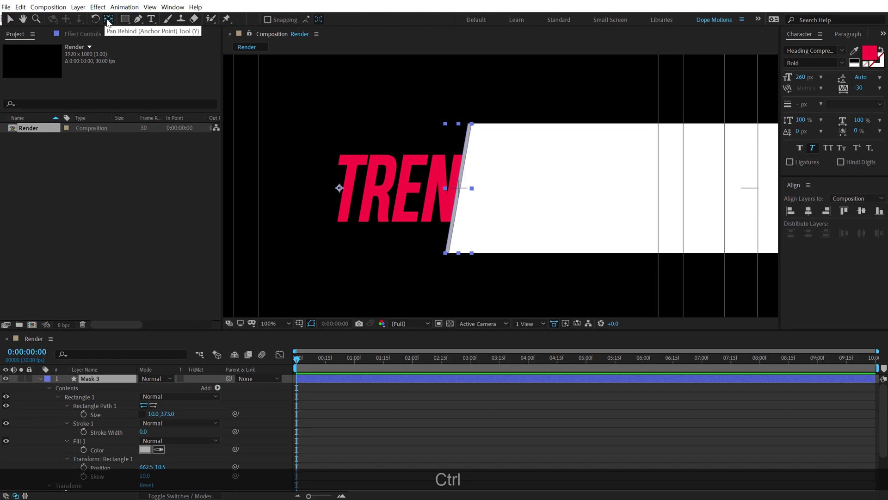
key("period")
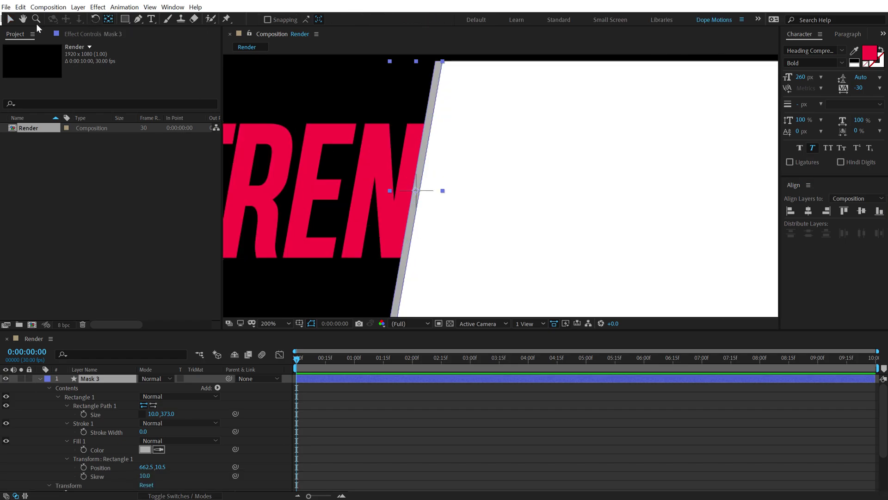
left_click(10, 19)
key("comma")
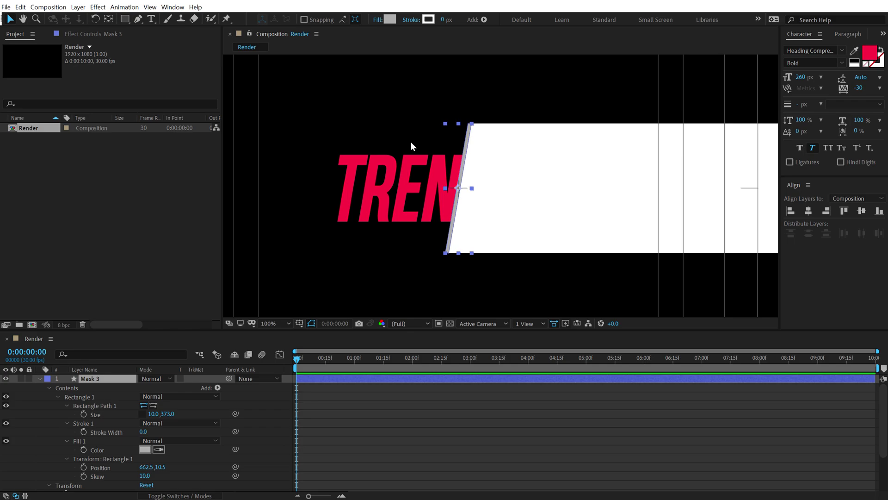
left_click(41, 378)
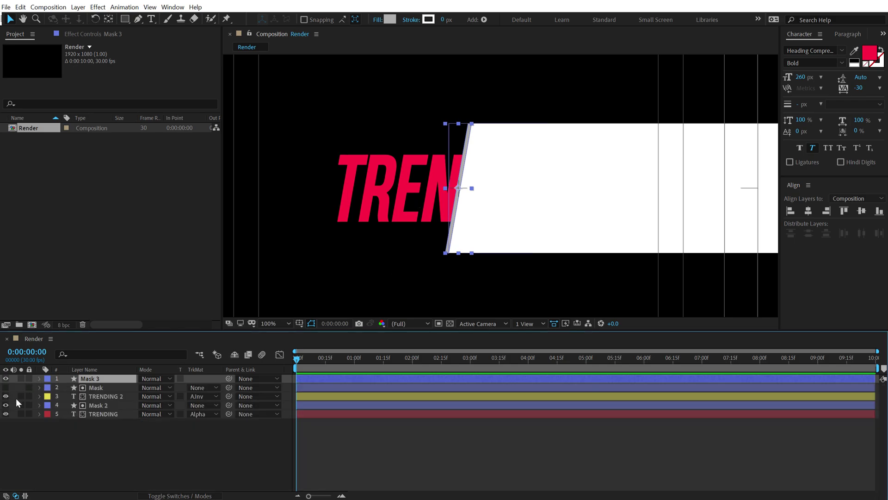
Step: Hide the Mask 2 block and set the thin bar's fill to white
left_click(6, 405)
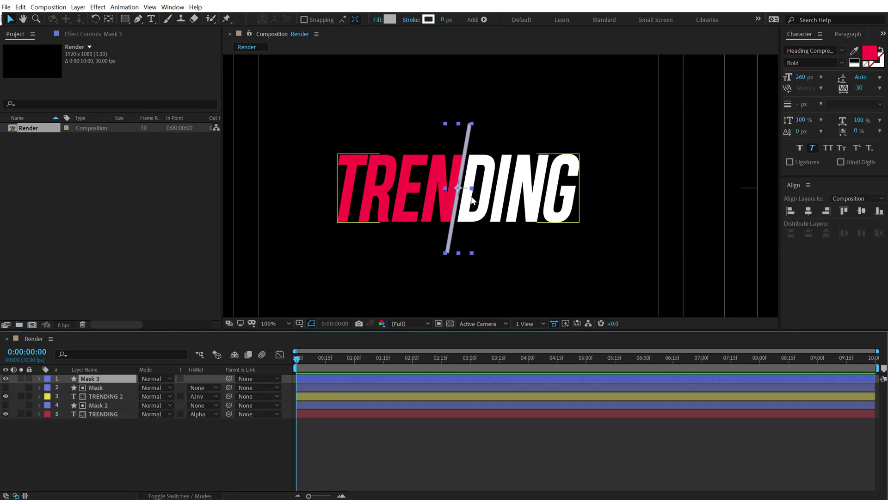
key("period")
key("comma")
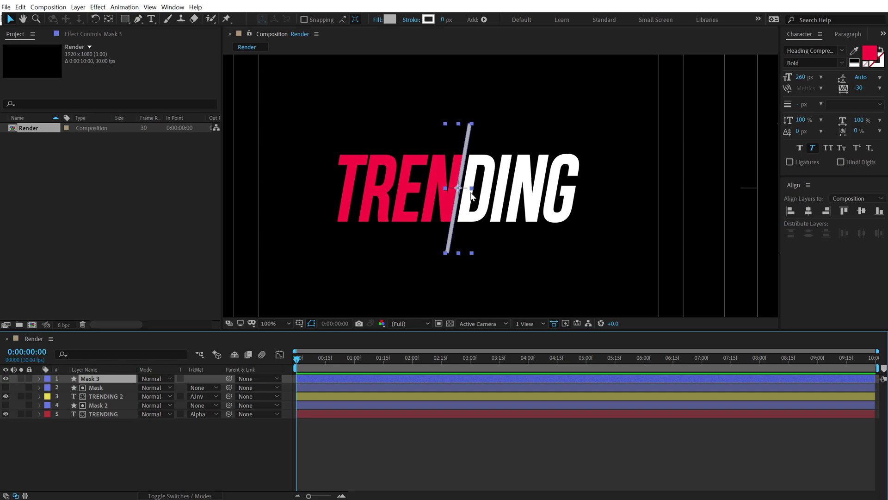
left_click(385, 22)
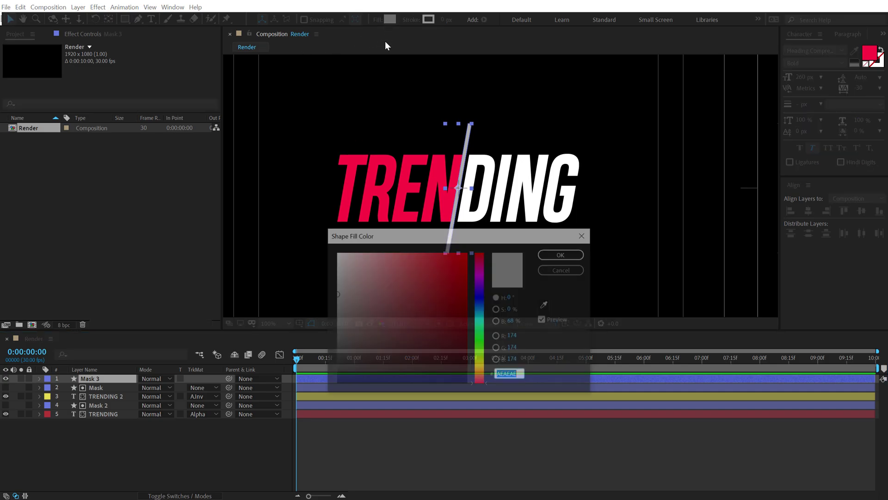
left_click(567, 256)
left_click(459, 426)
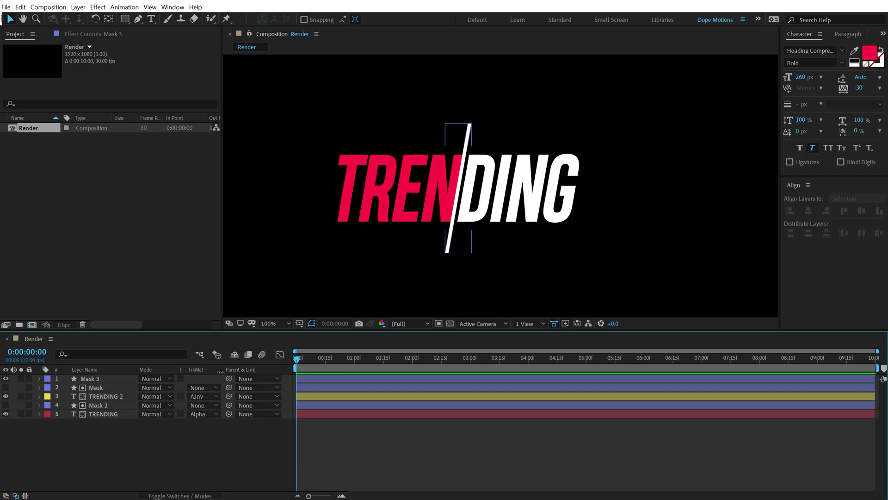
left_click(183, 447)
Step: Select Mask 3, toggle the switches/modes columns with F4, and zoom in on the text
left_click(201, 378)
key("F4")
key("F4")
key("F4")
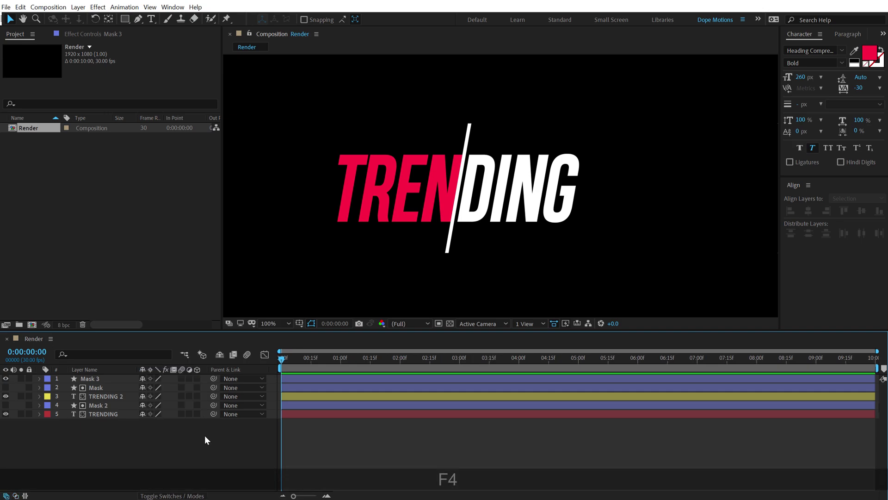
key("F4")
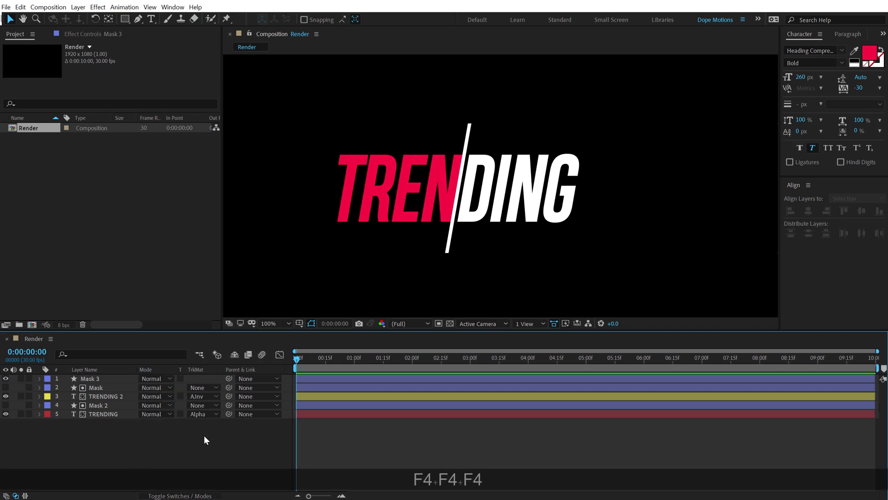
key("F4")
key("F4")
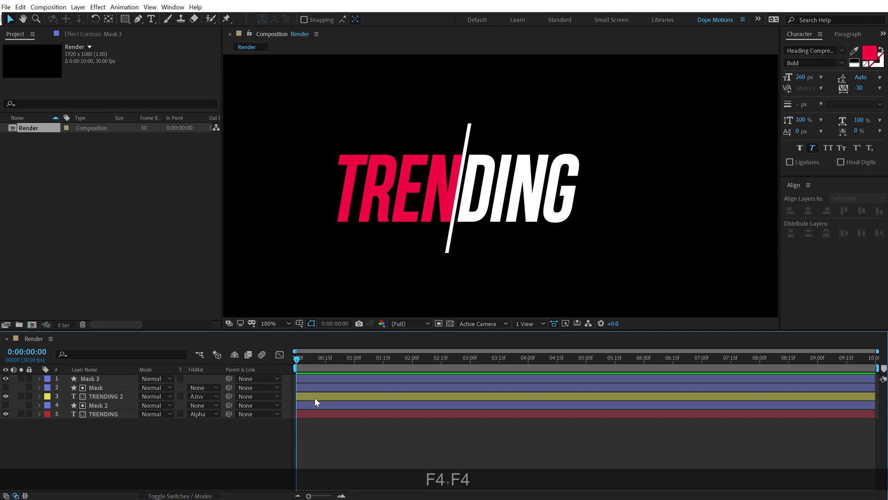
key("period")
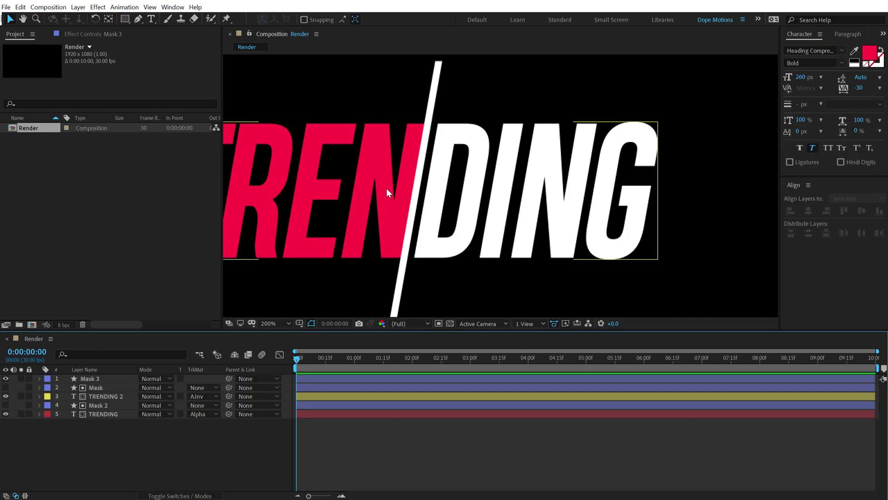
Step: Rename the Mask 3 slash layer to 'Line'
key("comma")
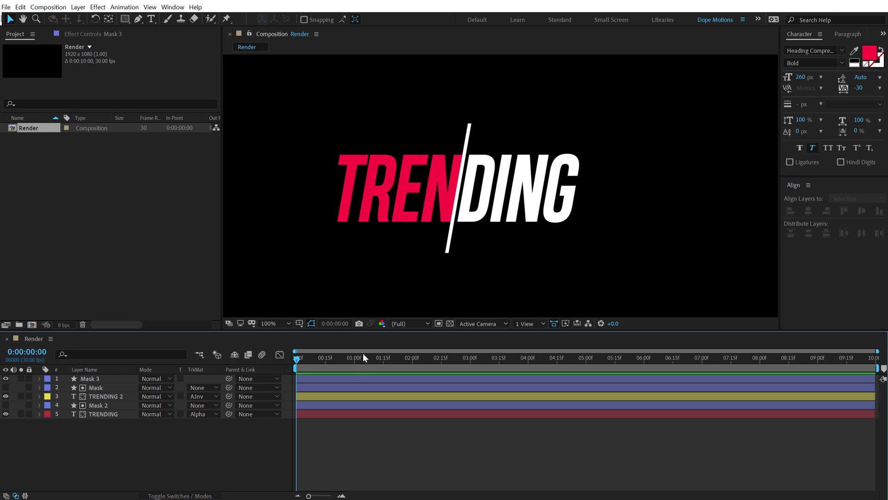
key("space")
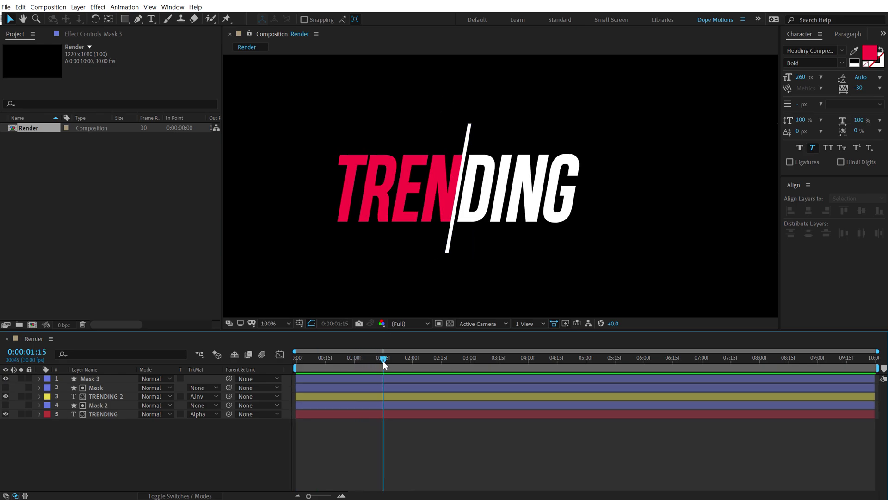
left_click(354, 365)
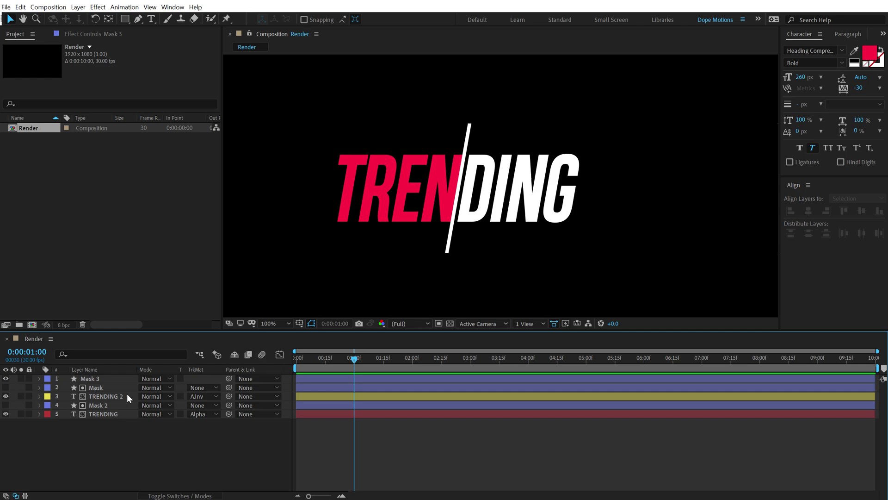
left_click(95, 378)
key("Return")
type("Line")
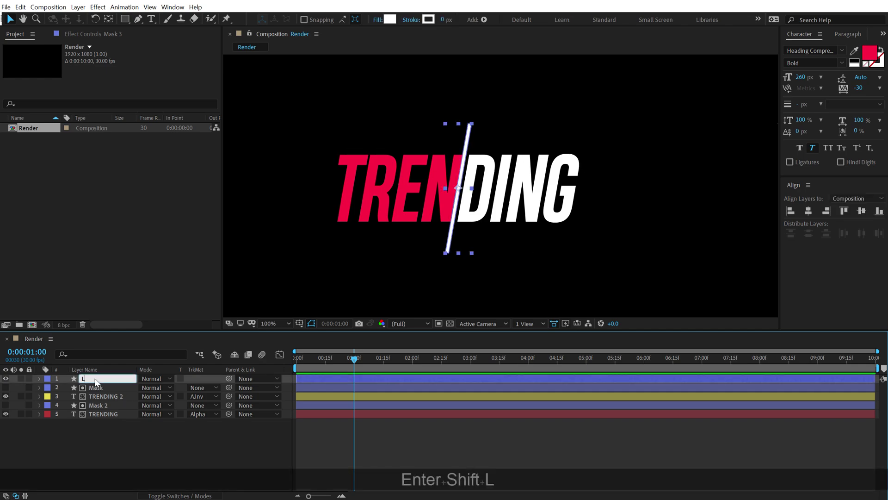
key("Return")
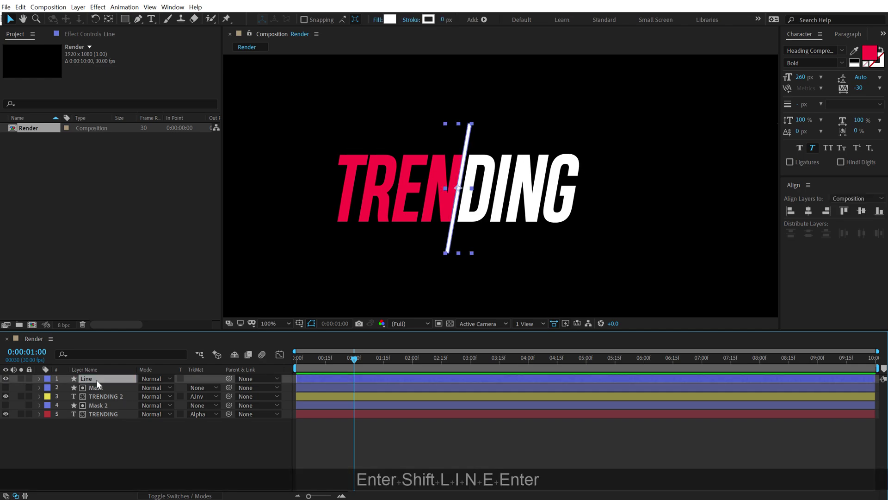
Step: Keyframe the Line's Size from 10×0 at 0:00 to 10×373 at 1:00
key("u")
key("u")
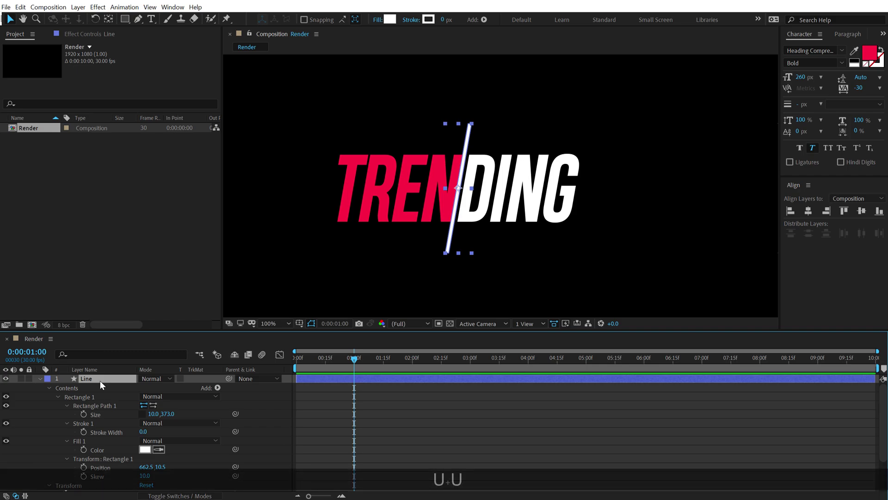
left_click(84, 414)
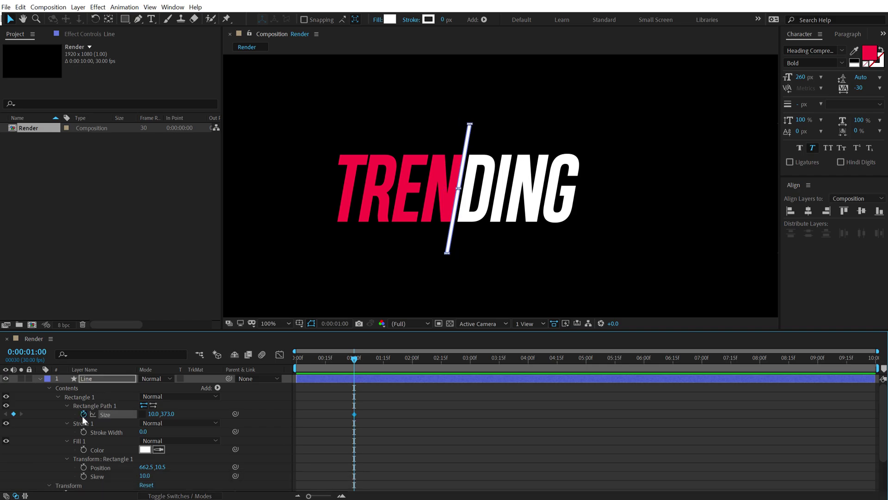
left_click_drag(354, 359, 296, 359)
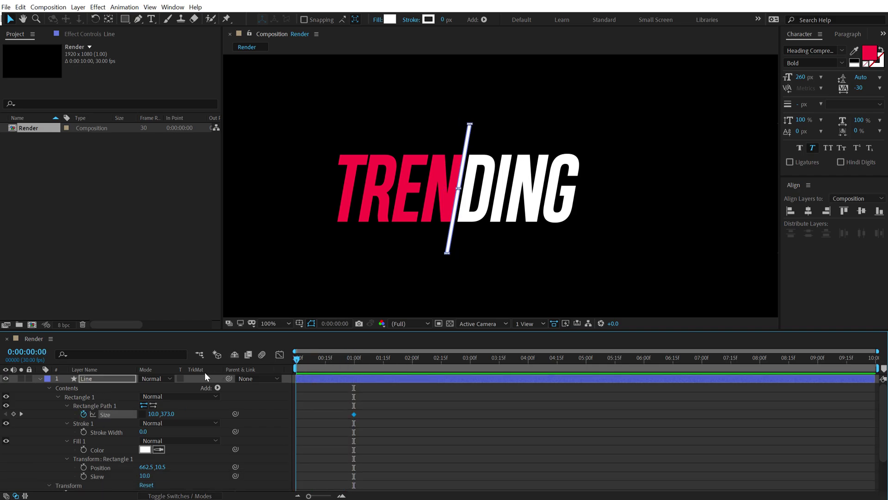
left_click(166, 413)
type("0")
key("Return")
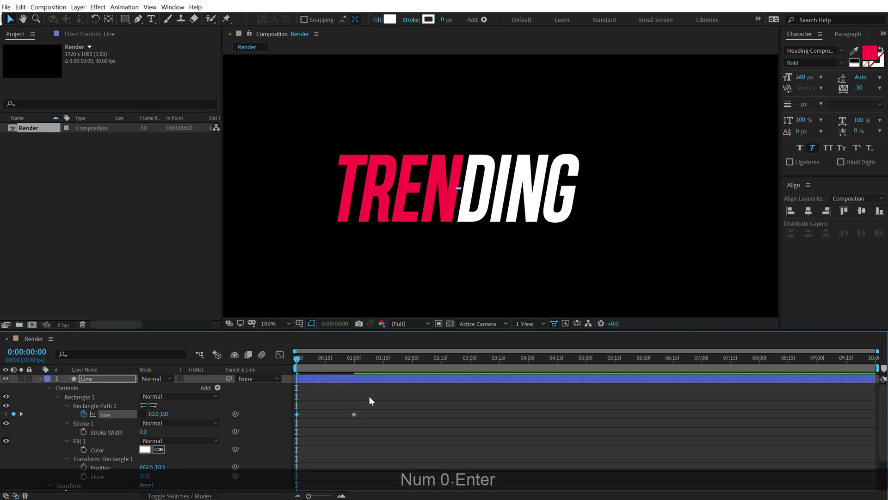
left_click_drag(302, 358, 354, 366)
key("shift")
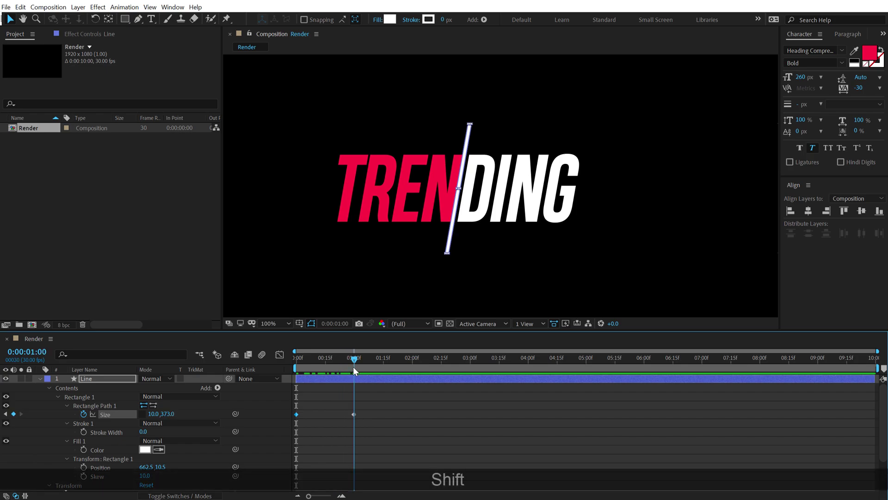
Step: Add Position keyframes to both TRENDING layers and move them to 3:00
left_click(40, 378)
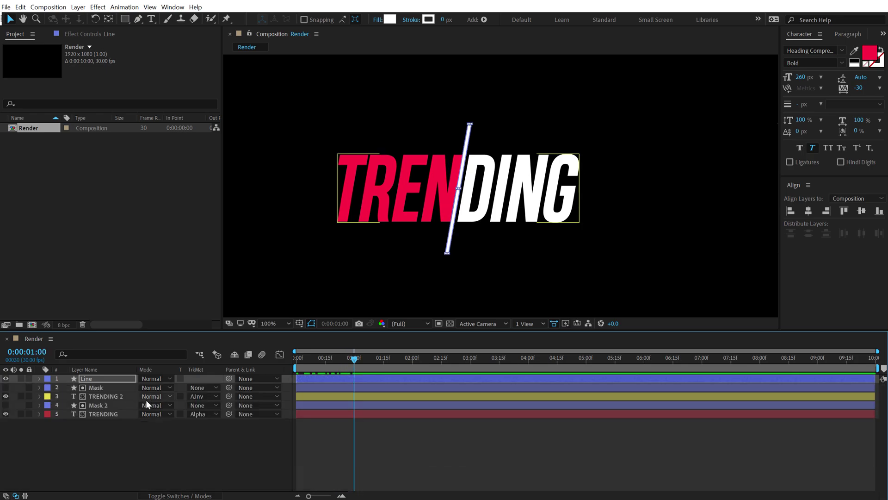
left_click(101, 396)
left_click(100, 414, "ctrl")
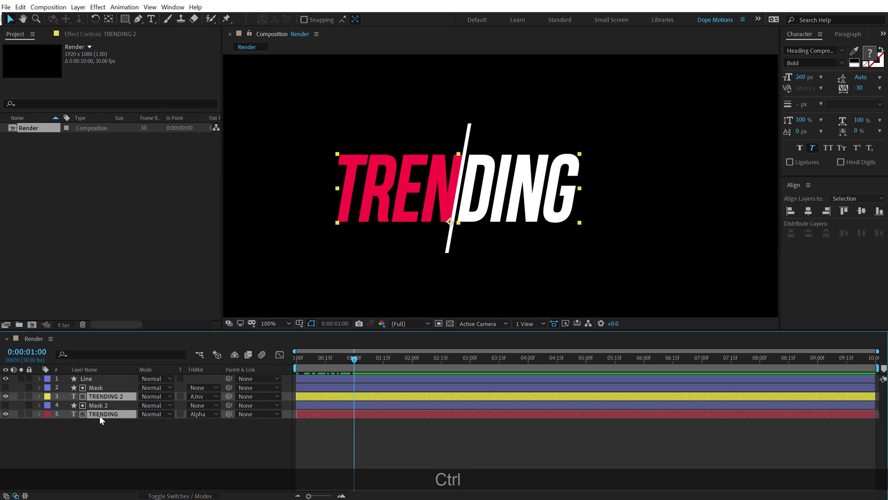
key("p")
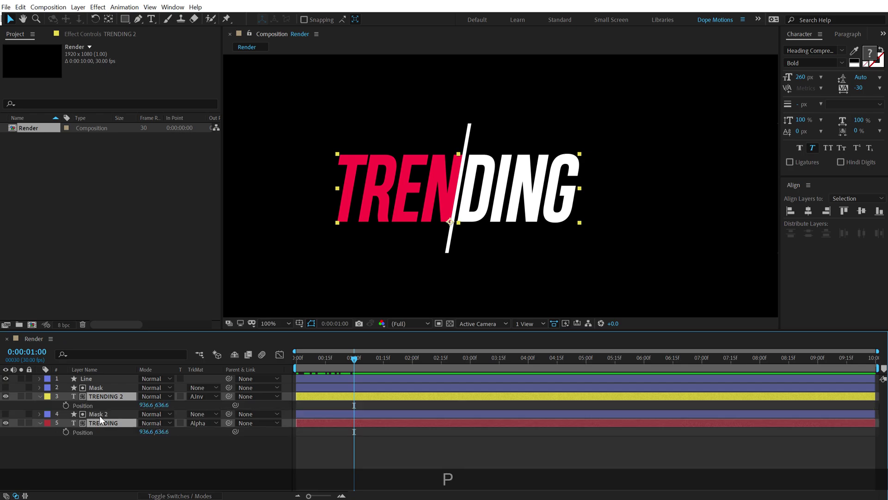
left_click(66, 405)
left_click_drag(326, 401, 366, 448)
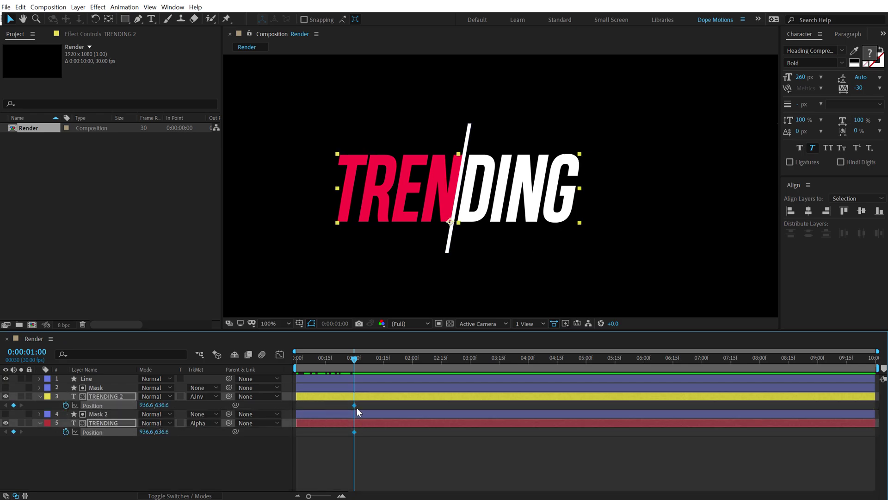
left_click_drag(355, 406, 361, 407)
left_click_drag(475, 407, 473, 407)
left_click(213, 479)
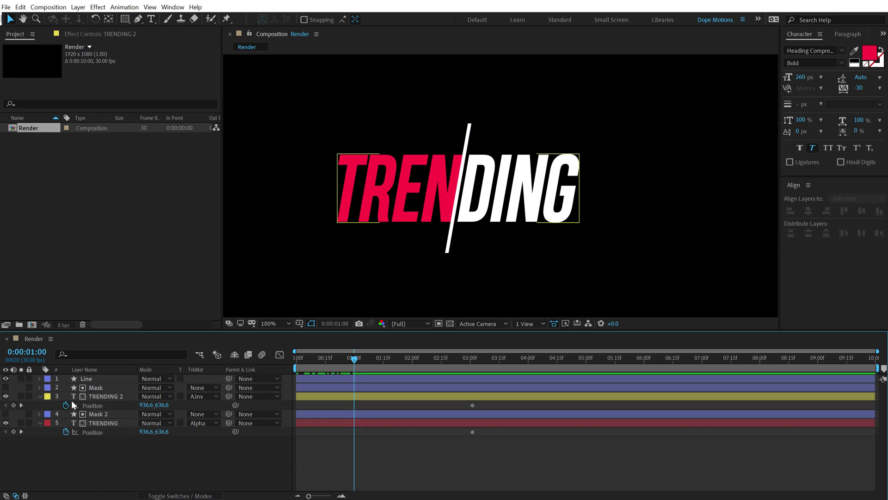
Step: At 1:00, shift white TRENDING 2 right and red TRENDING left toward the line
left_click(99, 396)
left_click(418, 209)
left_click_drag(418, 208, 540, 220)
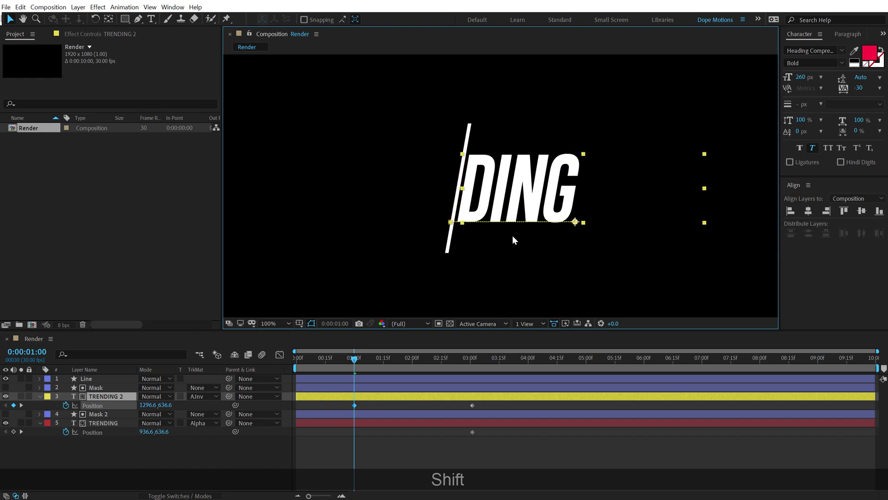
left_click(100, 422)
left_click_drag(546, 214, 440, 215)
left_click_drag(360, 360, 500, 393)
Step: Apply Easy Ease to all Line Size and TRENDING Position keyframes
left_click(91, 380)
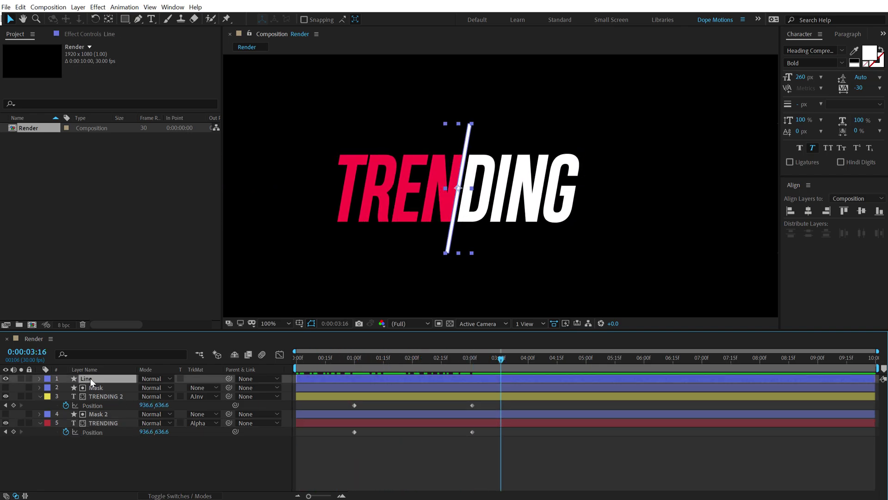
key("u")
left_click_drag(539, 387, 280, 459)
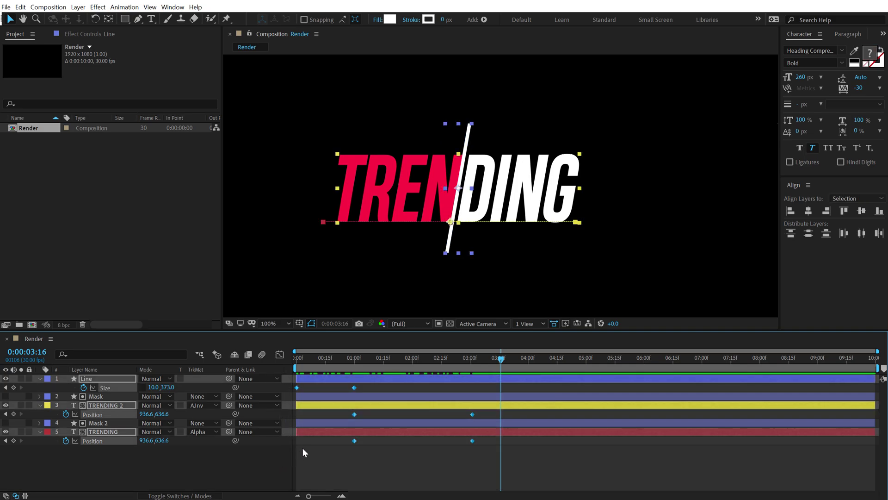
key("F9")
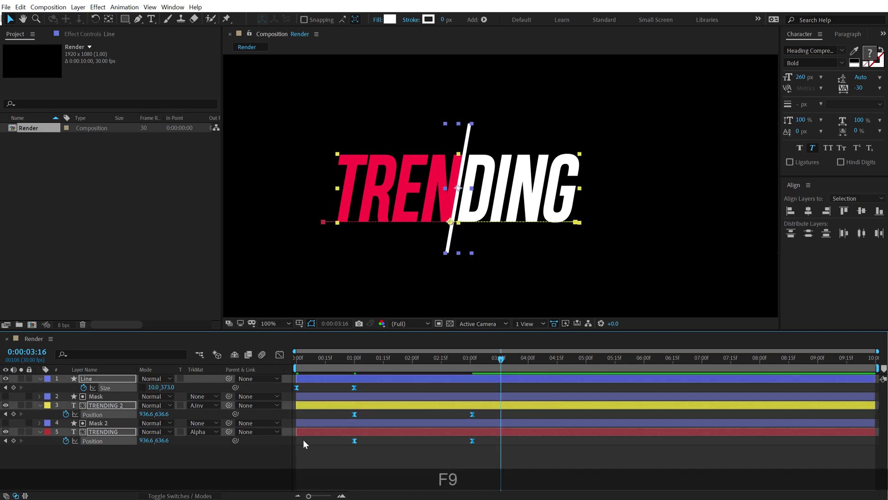
Step: Drag speed-graph influence handles for a fast start and slow settle, then preview
left_click(280, 355)
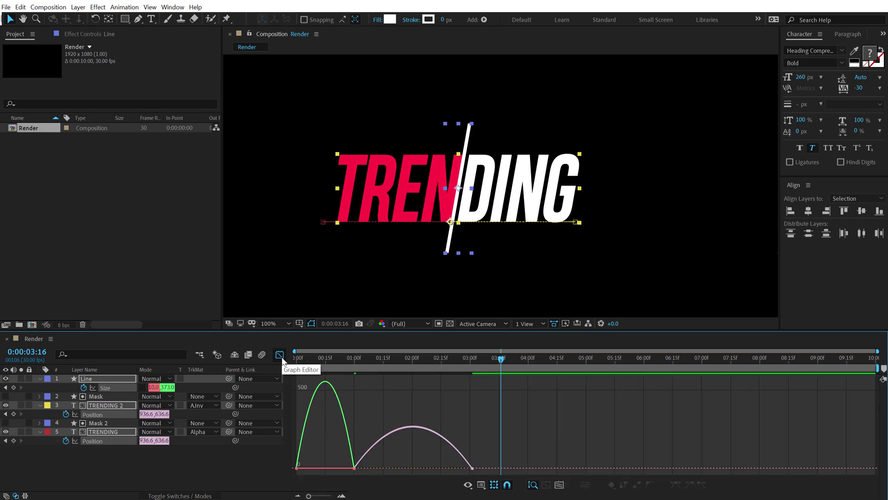
right_click(374, 393)
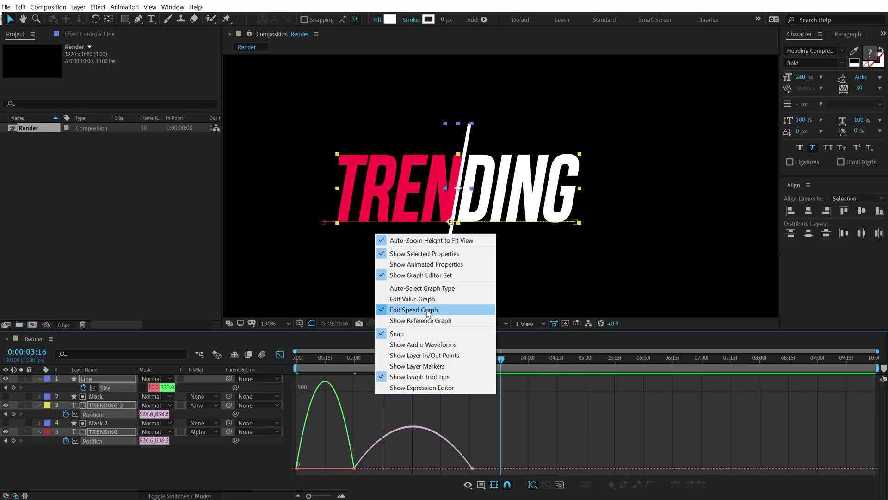
left_click_drag(574, 422, 322, 481)
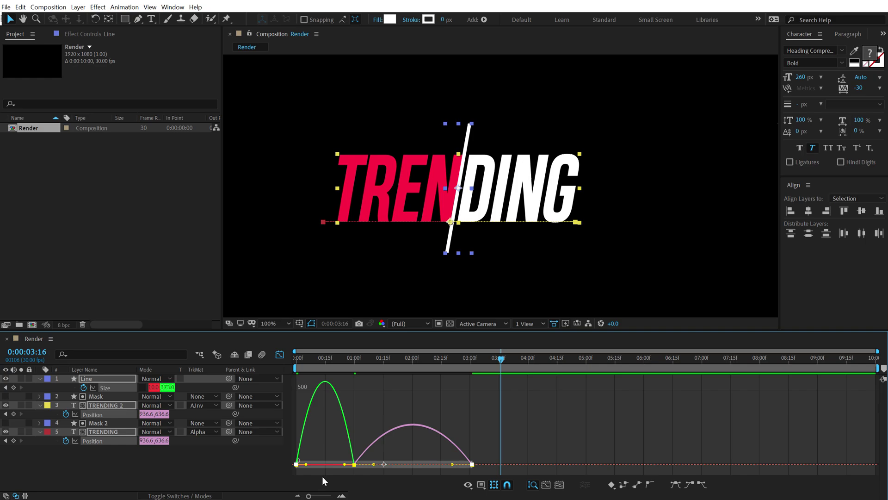
left_click_drag(451, 464, 307, 467)
key("space")
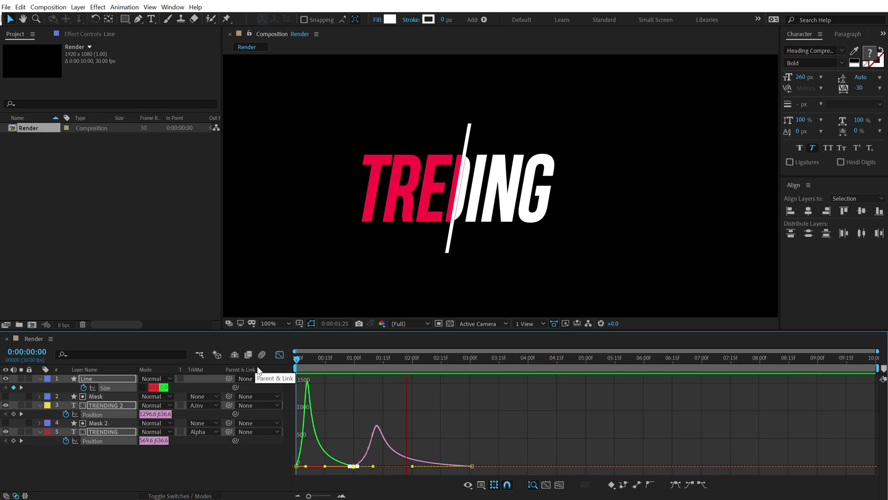
key("space")
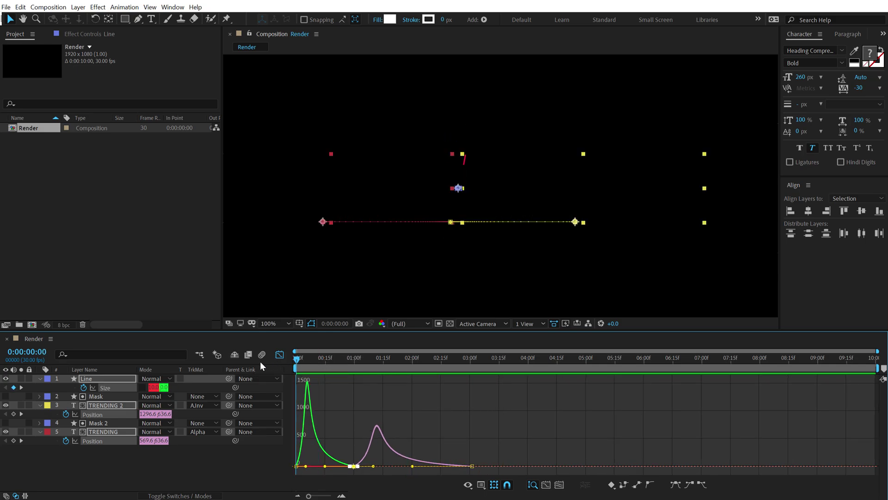
Step: Leave the Graph Editor, check the 1:00 keyframes, and play the TRENDING split from 0:00
left_click(279, 354)
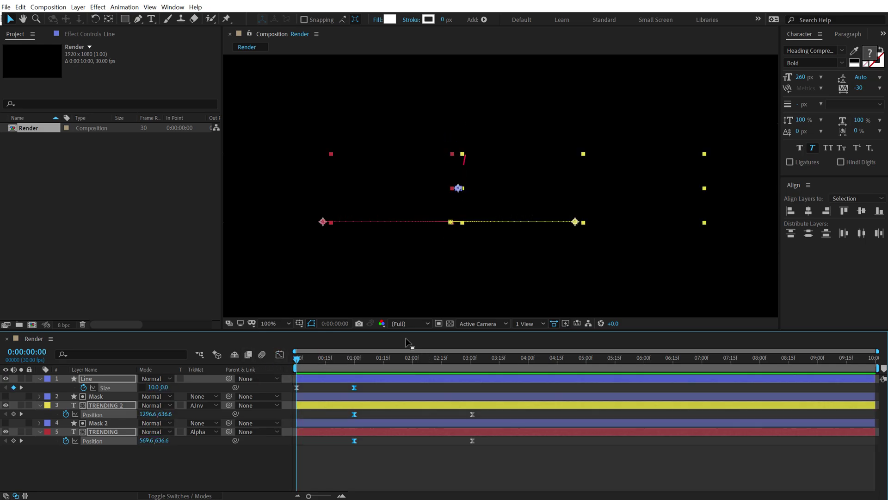
left_click(346, 467)
left_click_drag(357, 360, 353, 357)
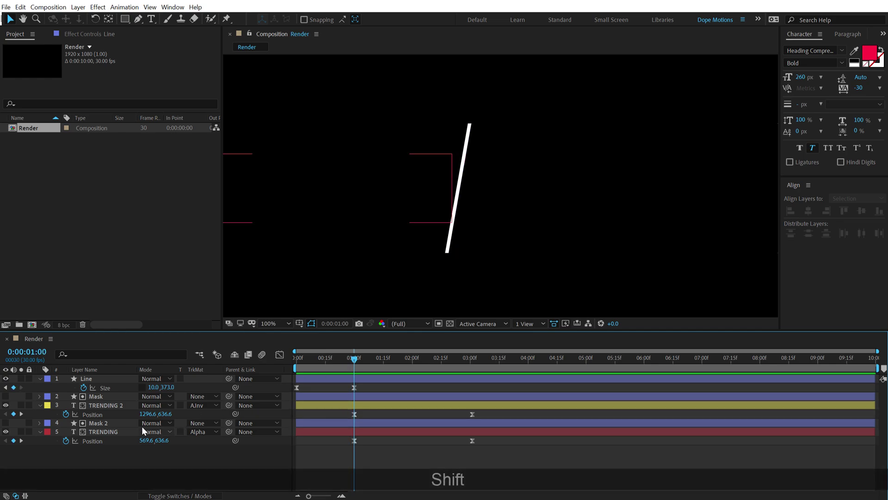
left_click(107, 414)
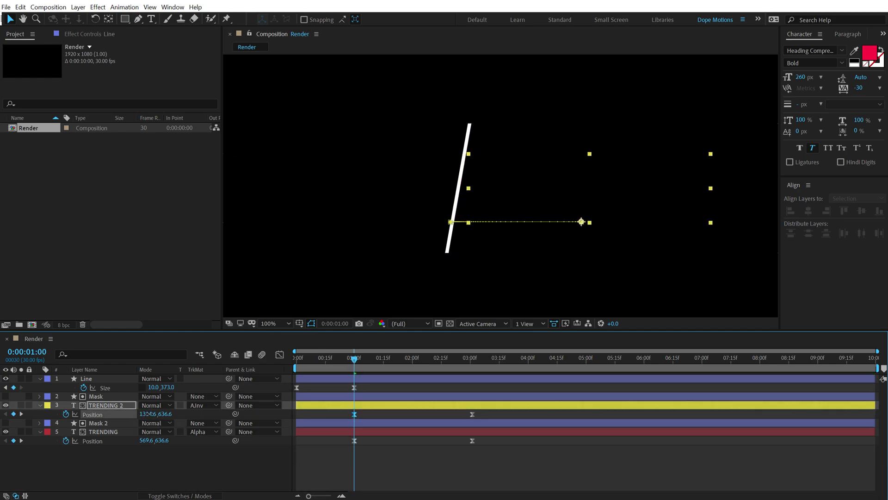
left_click(303, 462)
left_click(296, 358)
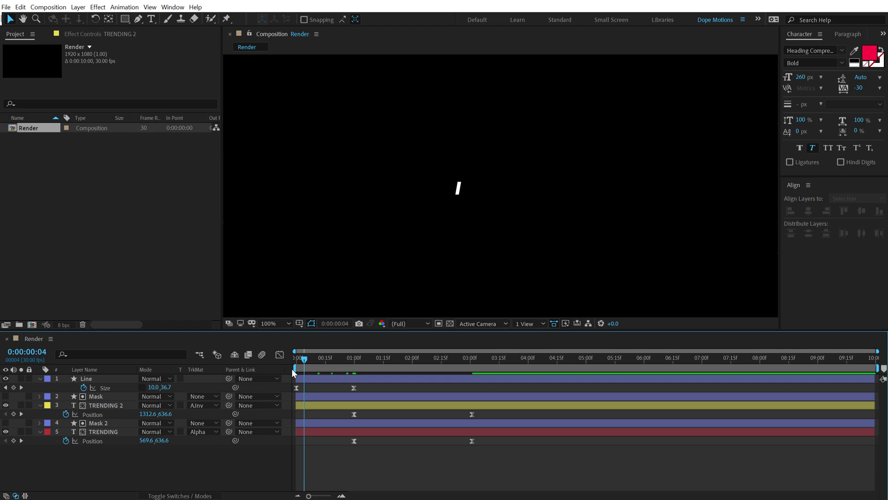
key("space")
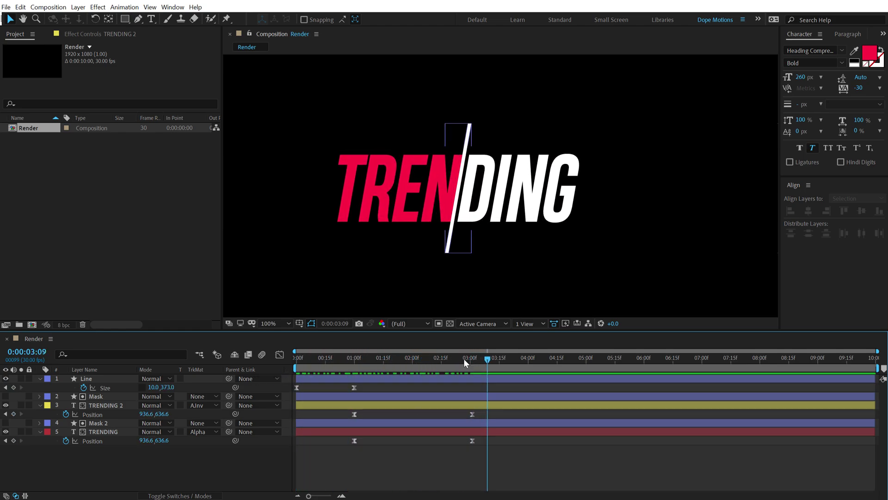
scroll(462, 244, "down", 2)
scroll(473, 262, "up", 2)
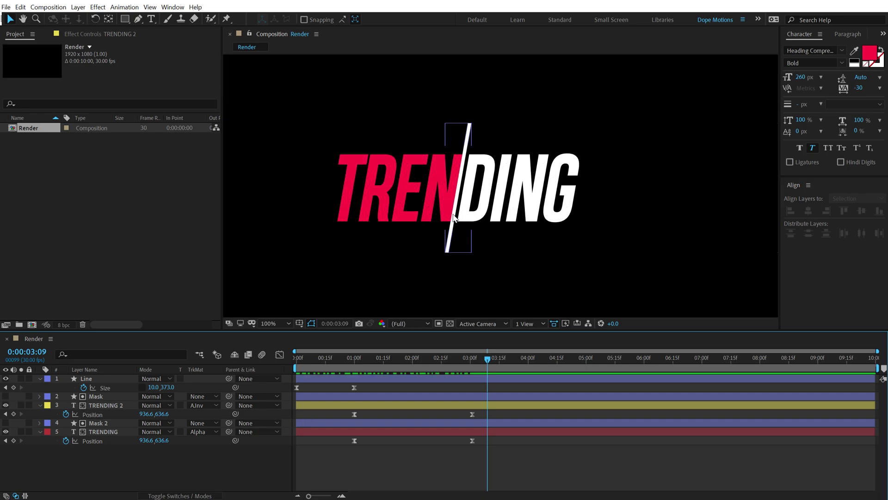
Step: Collapse the properties of all five layers in the timeline
scroll(452, 218, "up", 1)
scroll(409, 164, "up", 1)
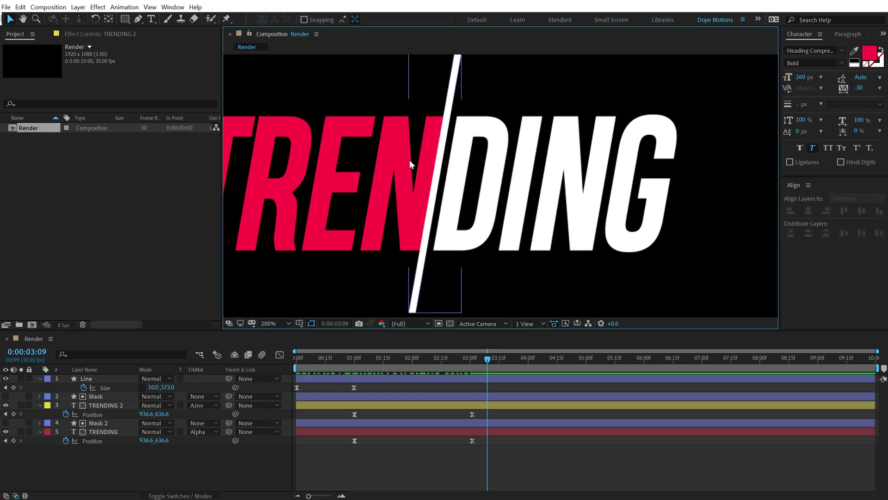
left_click(76, 462)
key("ctrl+a")
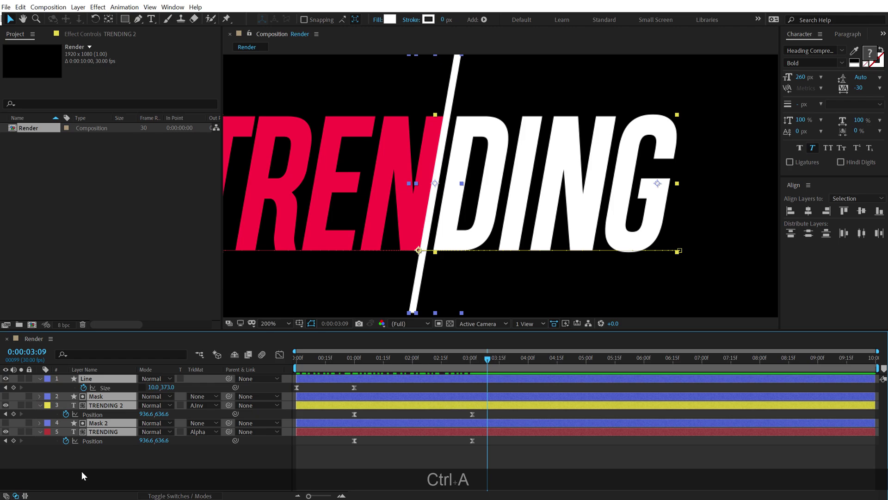
key("u")
left_click(101, 404)
Step: Nudge the Mask layer left and Mask 2 right so the text edges meet the line
left_click(108, 387)
key("ctrl+z")
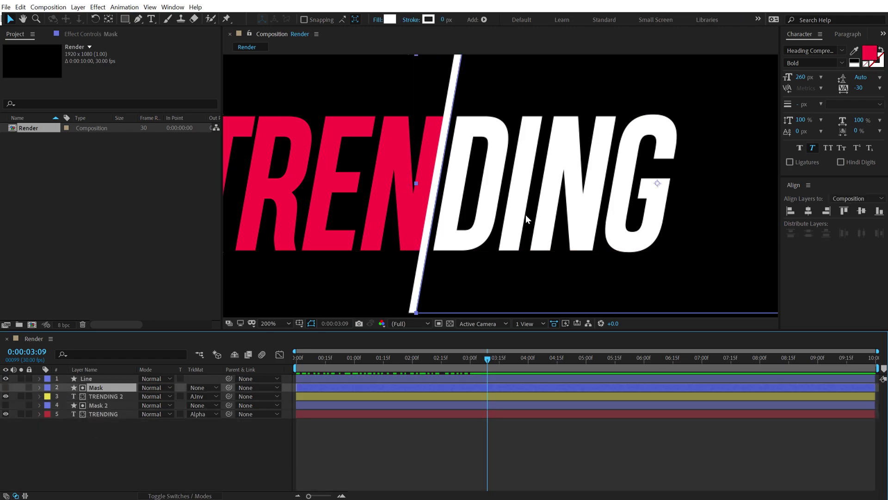
left_click_drag(658, 184, 642, 184)
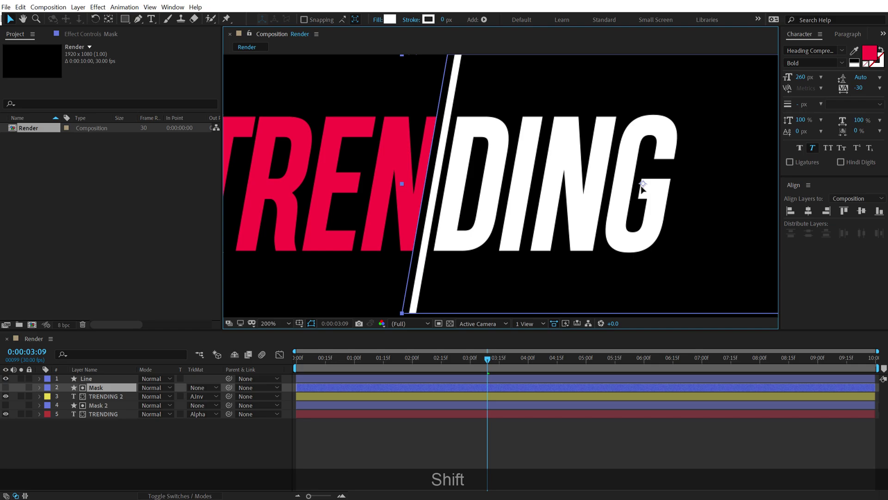
left_click_drag(643, 184, 645, 184)
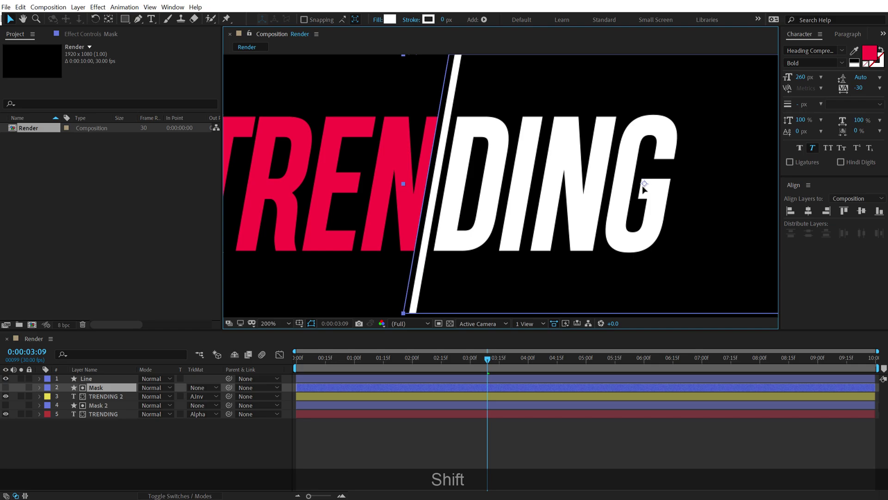
left_click(102, 406)
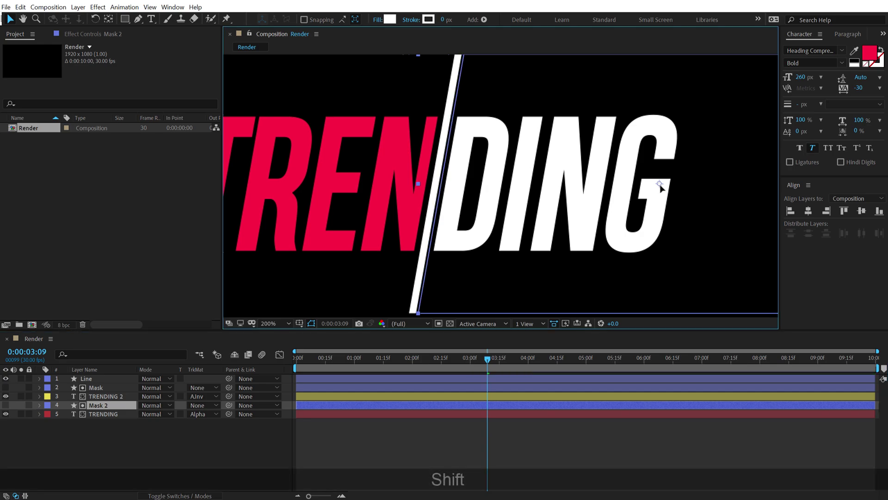
left_click_drag(659, 188, 666, 189)
left_click(434, 254)
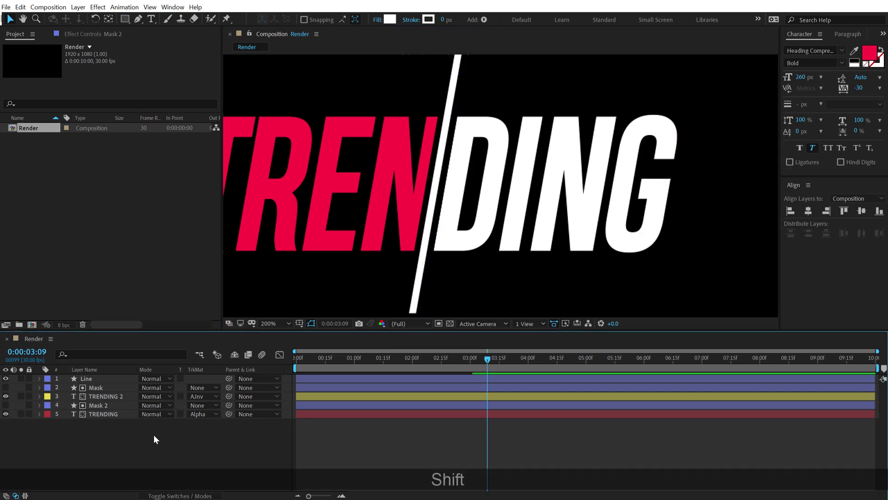
scroll(434, 253, "down", 1)
left_click_drag(298, 363, 443, 368)
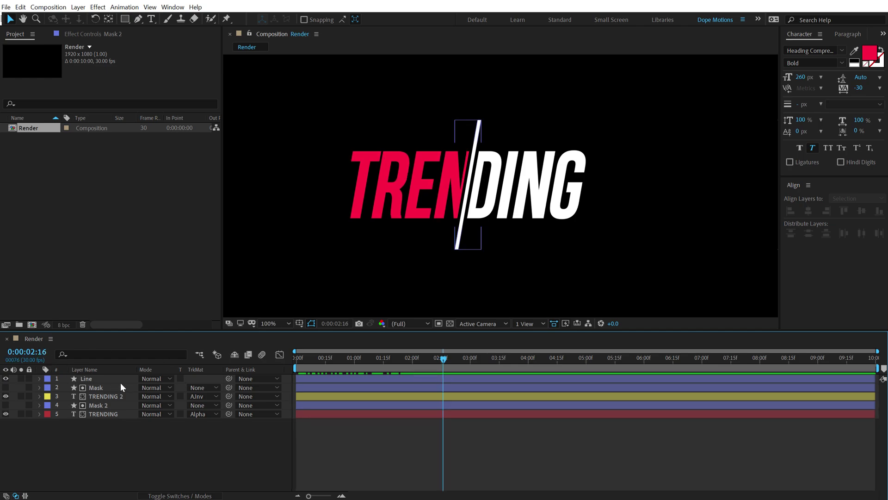
Step: Apply the Distort > Transform effect to TRENDING 2 via an Effects & Presets search for 'trans'
key("Page_Up")
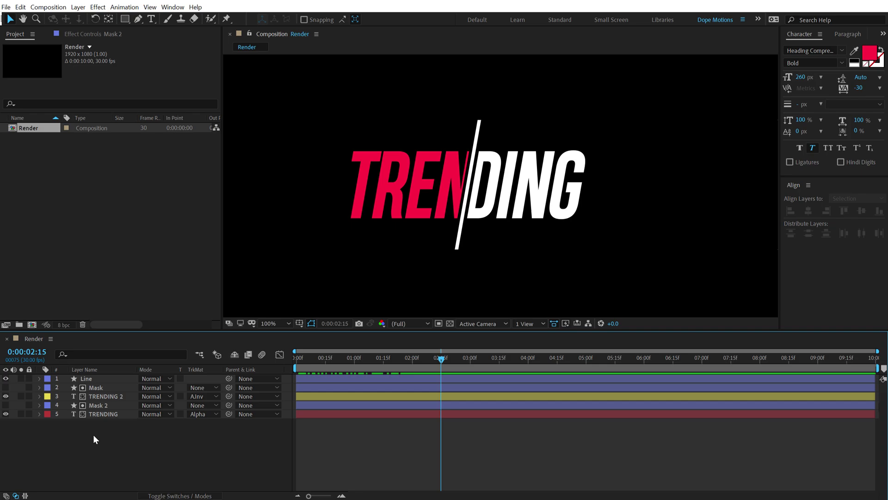
left_click(109, 396)
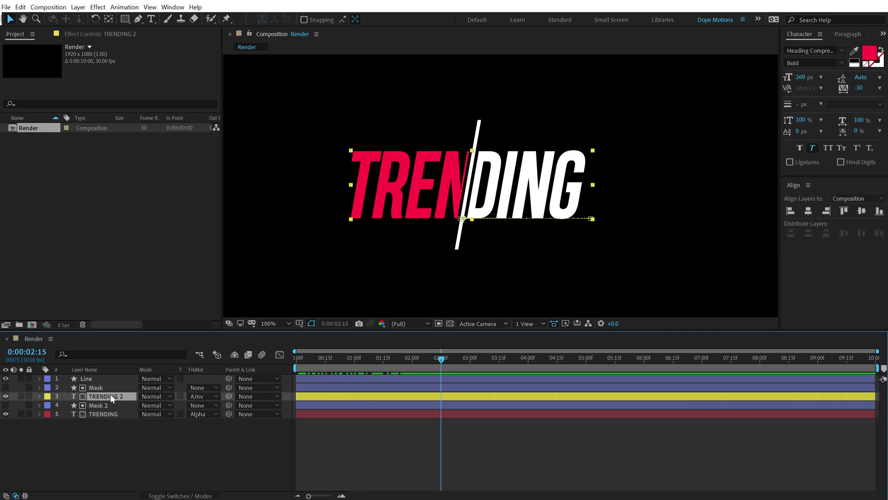
left_click(172, 7)
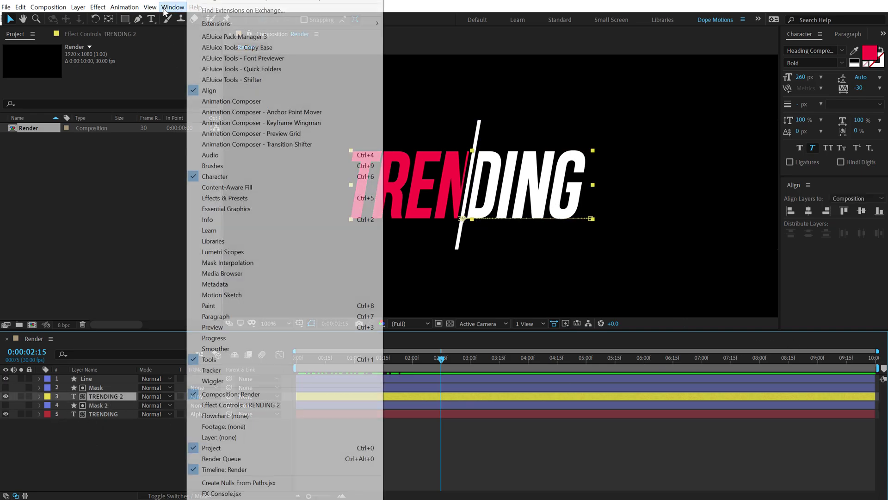
left_click(252, 198)
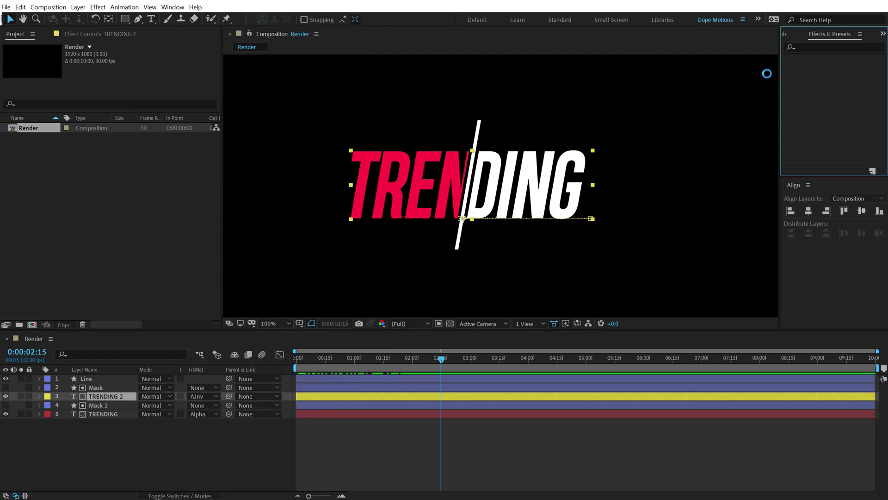
left_click(822, 47)
type("trans")
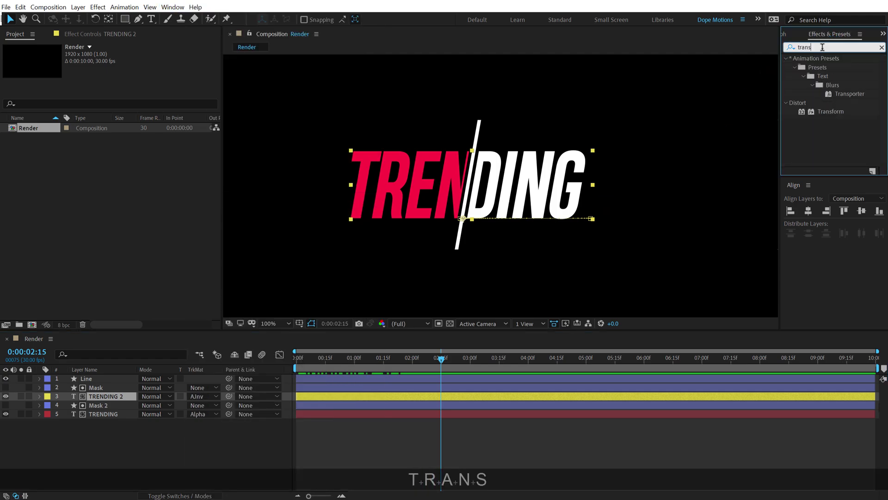
double_click(833, 113)
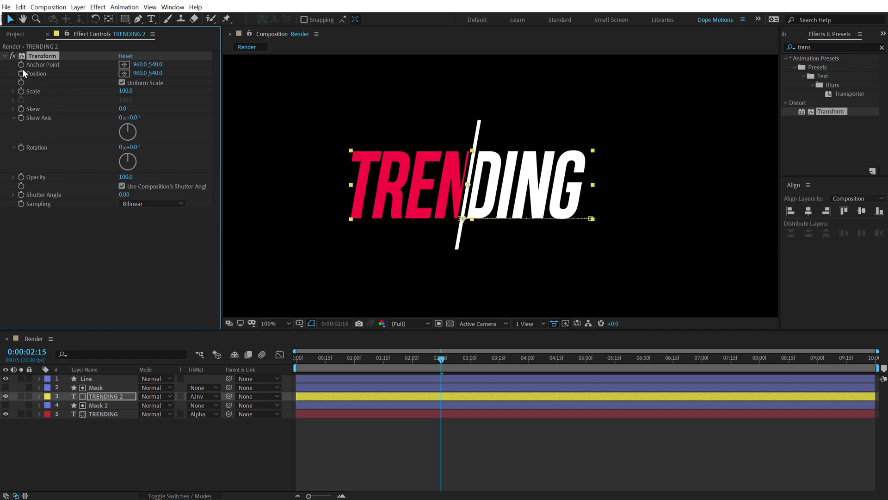
Step: At 3:15, raise the Transform Position of TRENDING 2 to 960,517
left_click_drag(442, 363, 500, 371)
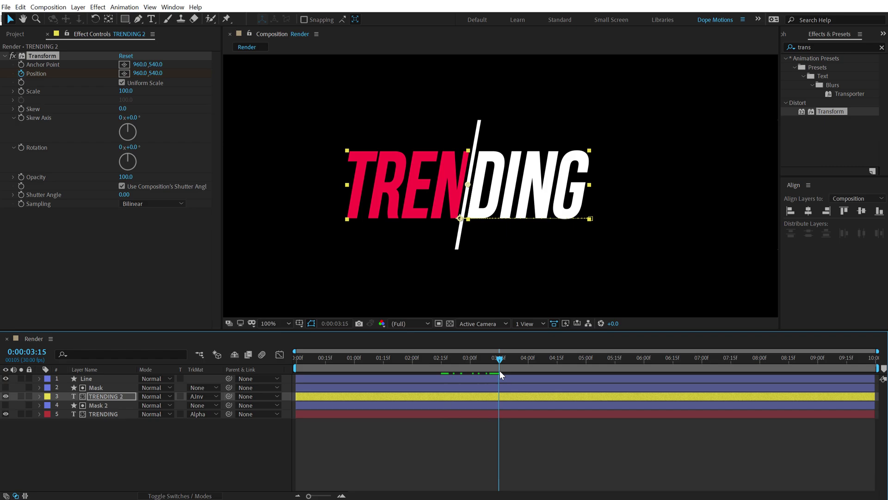
left_click(141, 102)
key("ctrl+z")
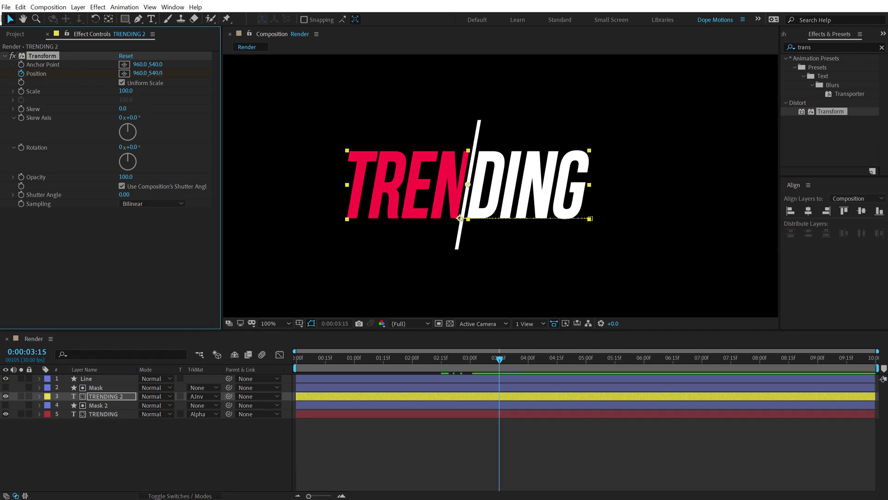
left_click_drag(160, 73, 144, 76)
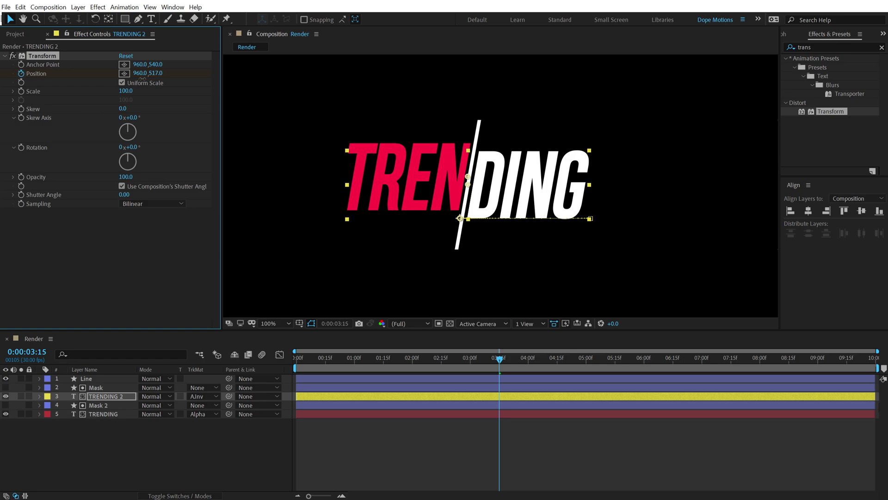
left_click(446, 440)
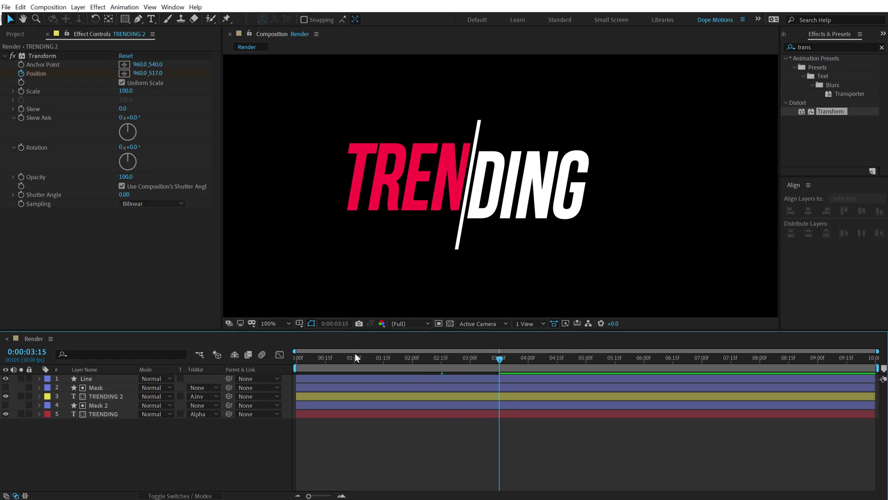
Step: Copy TRENDING 2's Transform effect with its keyframes
left_click(38, 56)
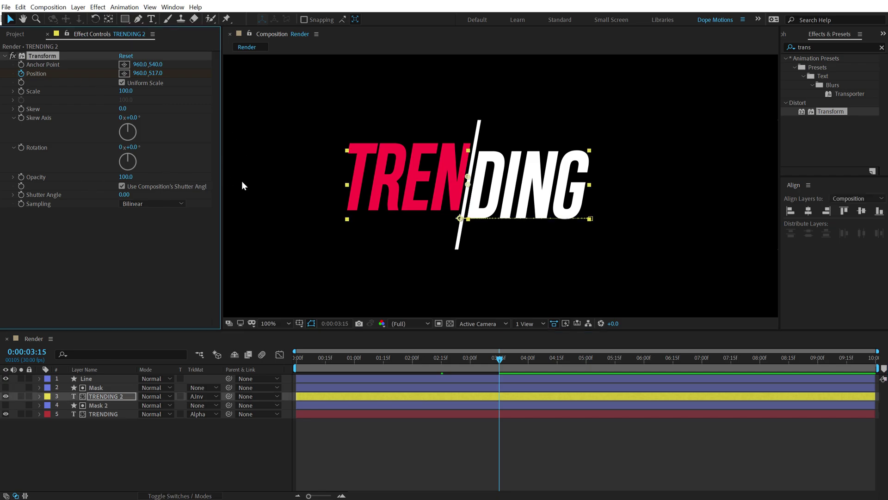
key("ctrl+c")
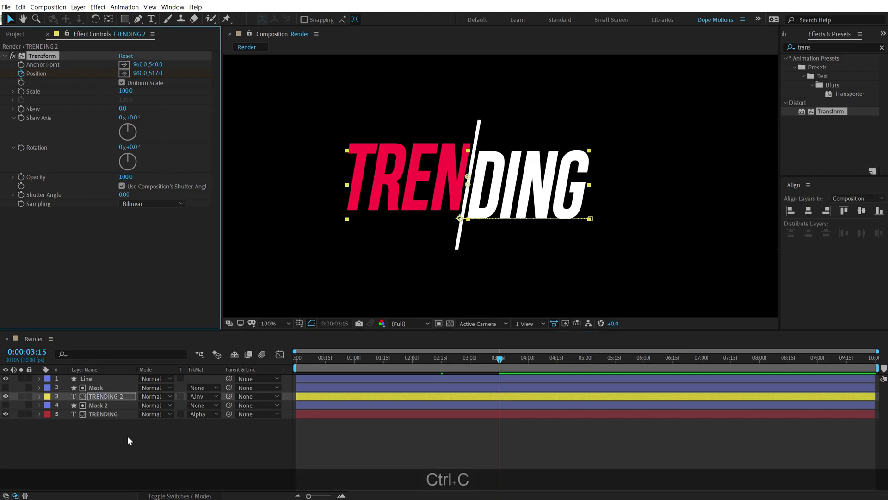
left_click(111, 396)
key("u")
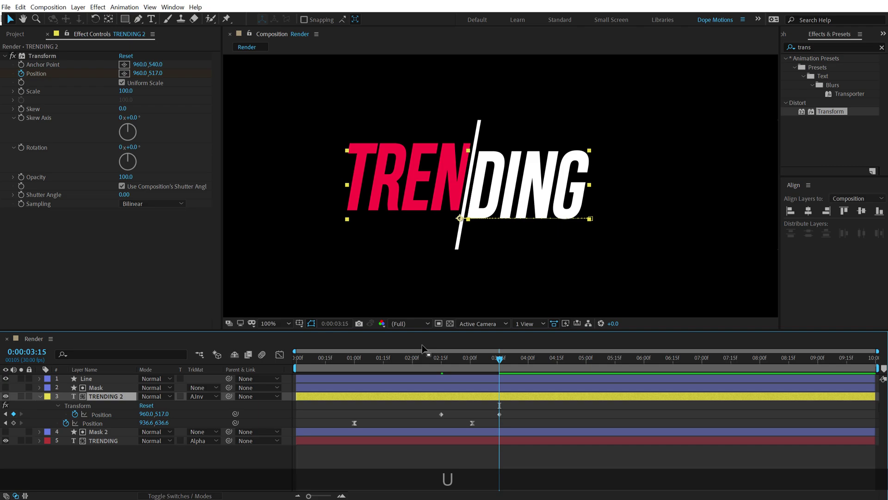
left_click(441, 359, "shift")
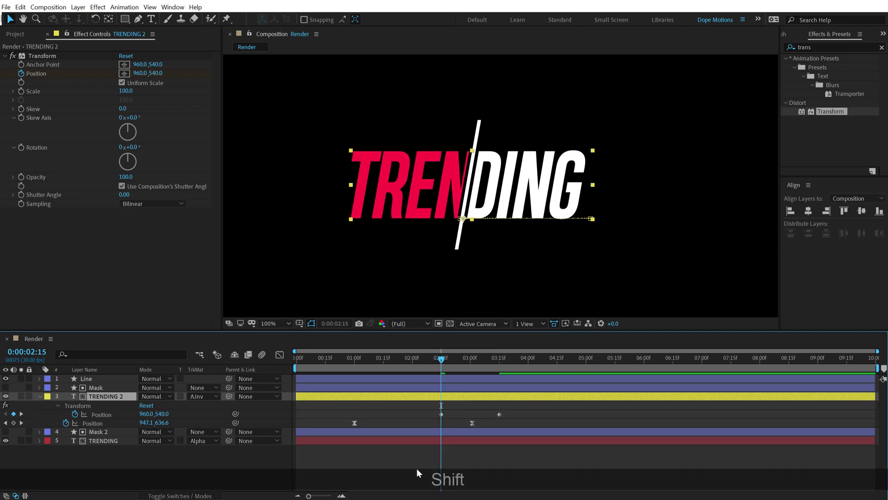
Step: Paste the Transform effect onto TRENDING and lower its Position to 960,550 at 3:15
left_click(98, 440)
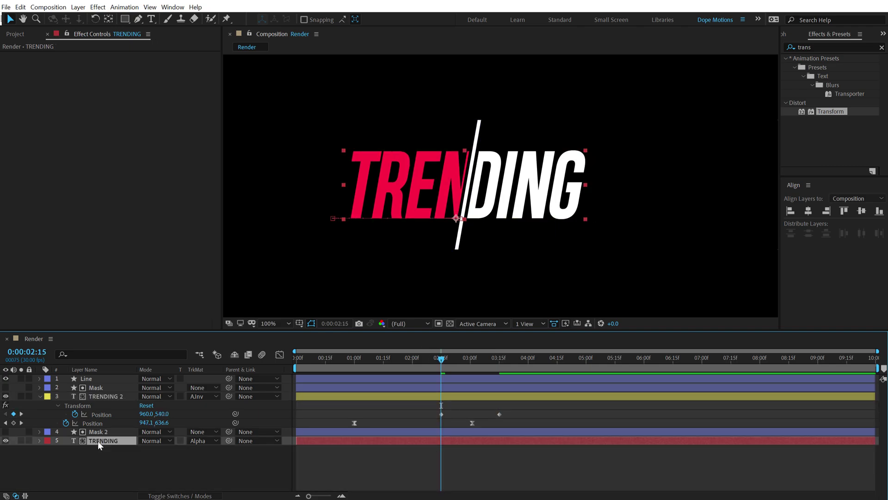
key("ctrl+v")
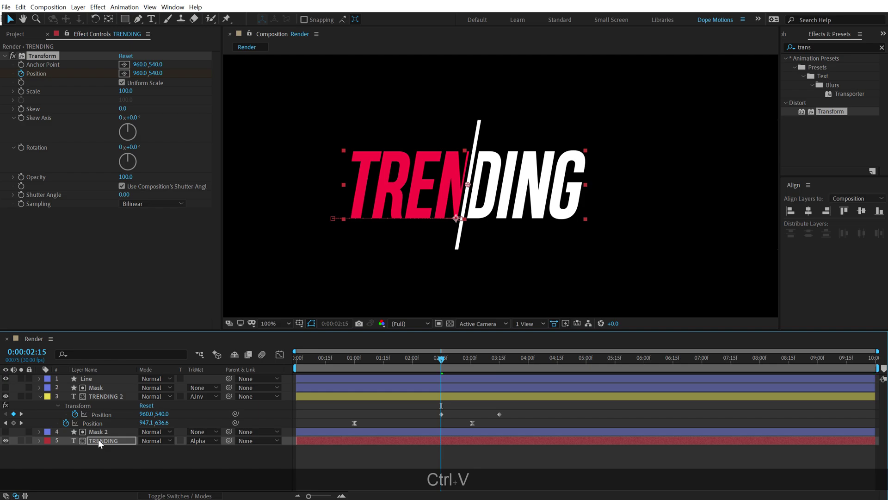
key("u")
left_click_drag(469, 358, 499, 361)
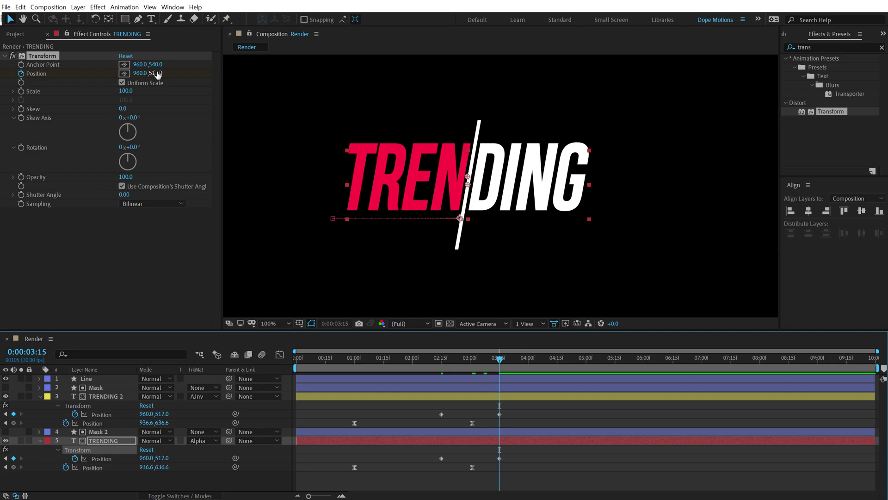
left_click_drag(158, 74, 172, 73)
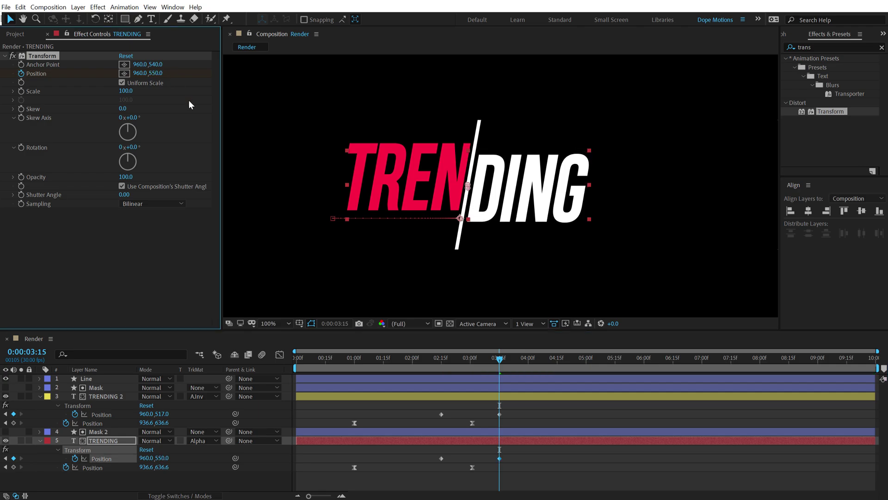
left_click(387, 405)
Step: Apply easing to both TRENDING layers' Transform Position keyframes
left_click_drag(396, 406, 504, 413)
left_click_drag(421, 449, 512, 459, "shift")
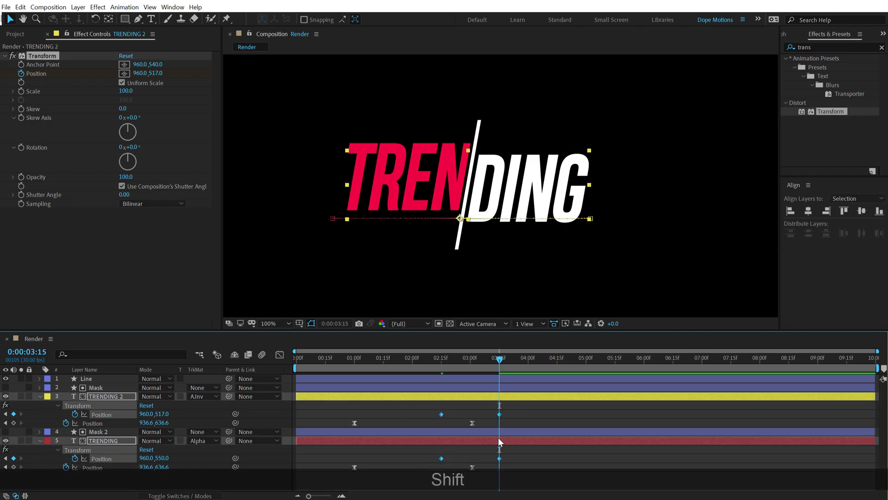
key("shift+F9")
Step: Lengthen the first keyframe's ease to about 75% influence in the speed graph, then preview
left_click(280, 354)
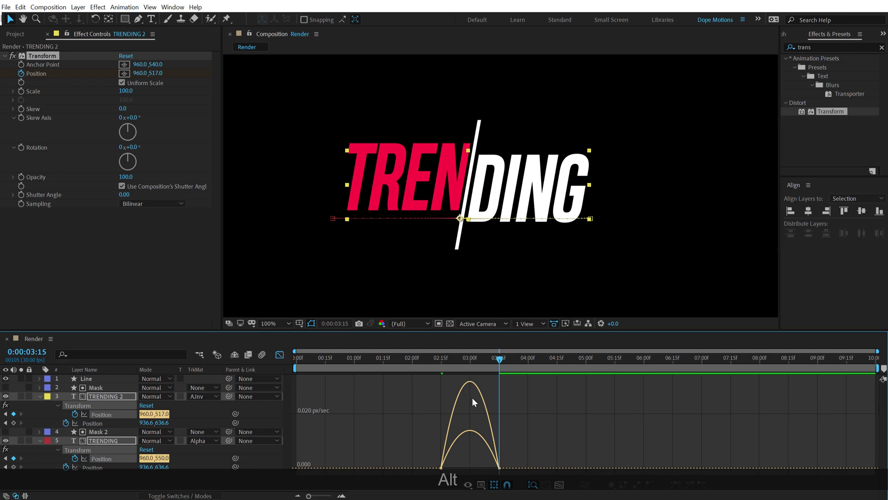
scroll(472, 398, "up", 3, "alt")
left_click(469, 360)
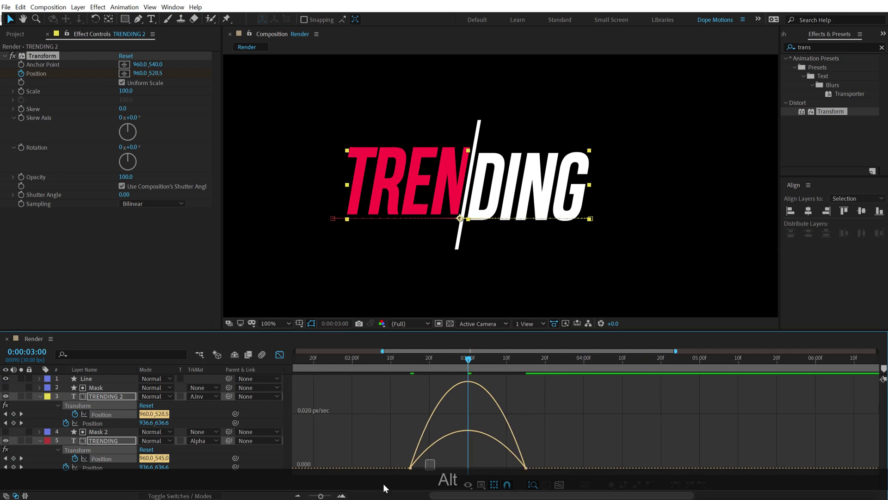
left_click(411, 466)
left_click_drag(432, 464, 479, 468)
left_click(526, 464)
left_click(410, 358)
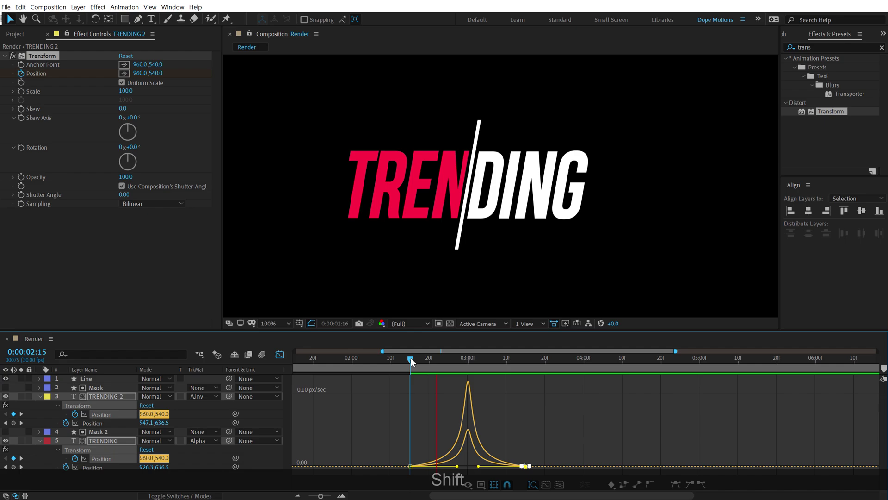
key("space")
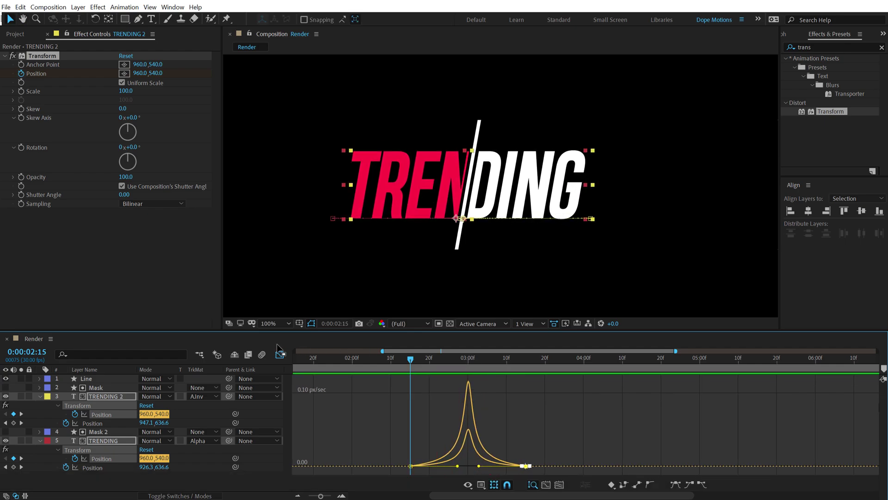
Step: Move both end Position keyframes to 4:00 and preview the animation
left_click(280, 353)
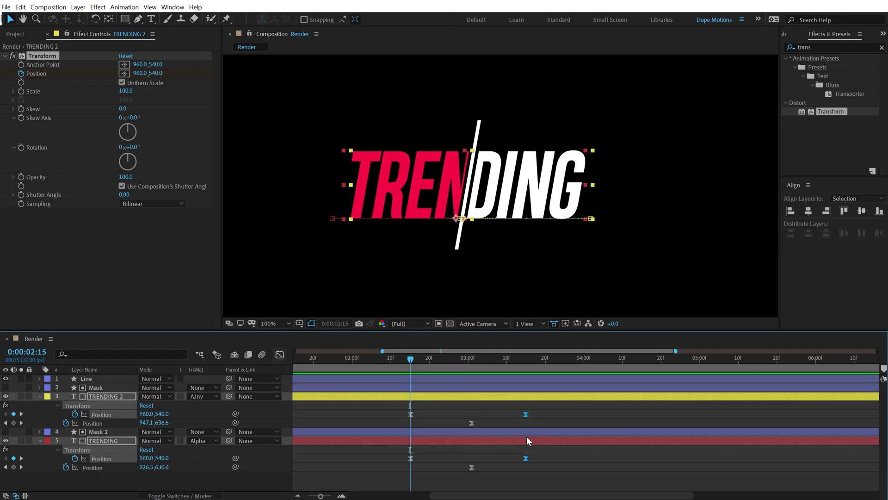
left_click_drag(525, 414, 581, 416)
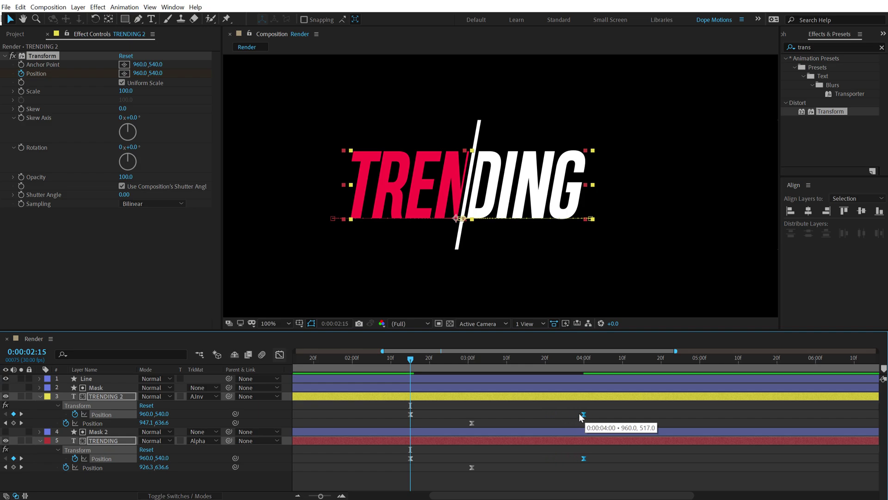
key("space")
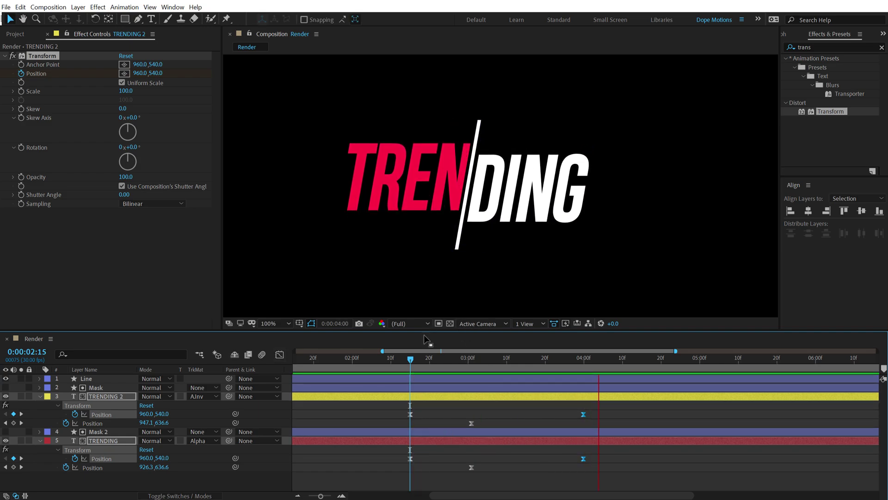
left_click(415, 359)
scroll(340, 383, "down", 4, "alt")
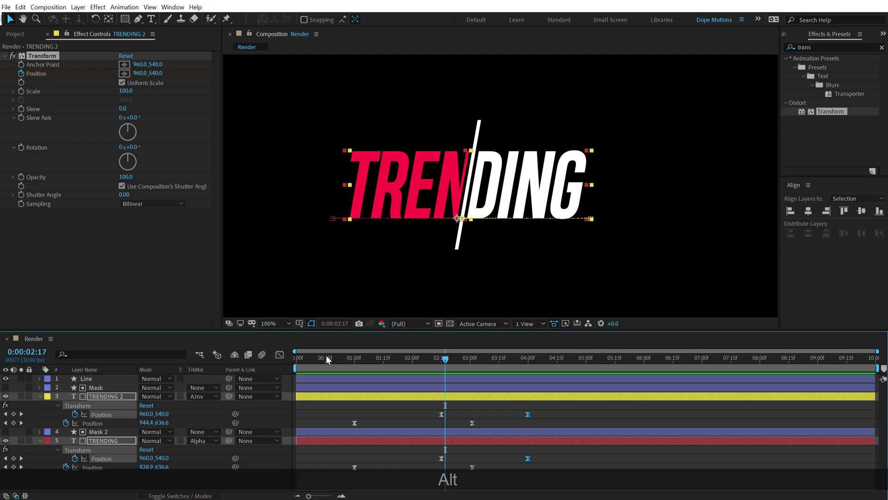
key("Home")
scroll(382, 256, "down", 2)
key("space")
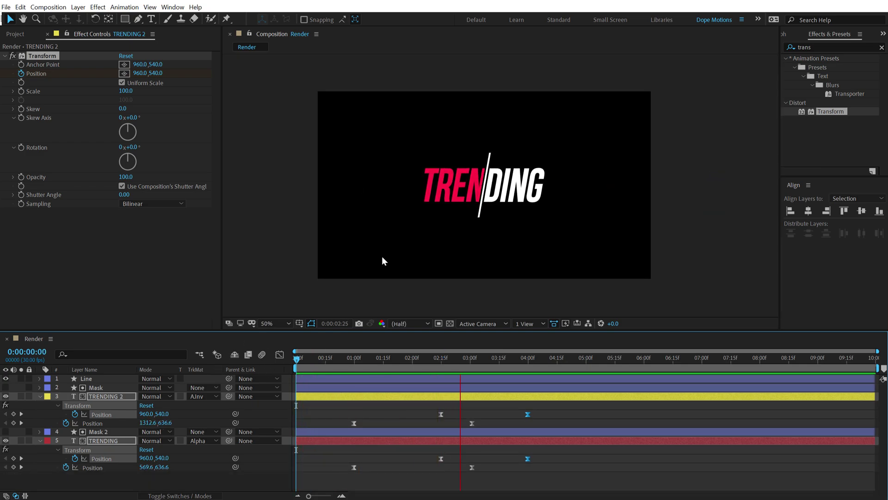
left_click(533, 356)
key("ctrl+a")
key("u")
key("u")
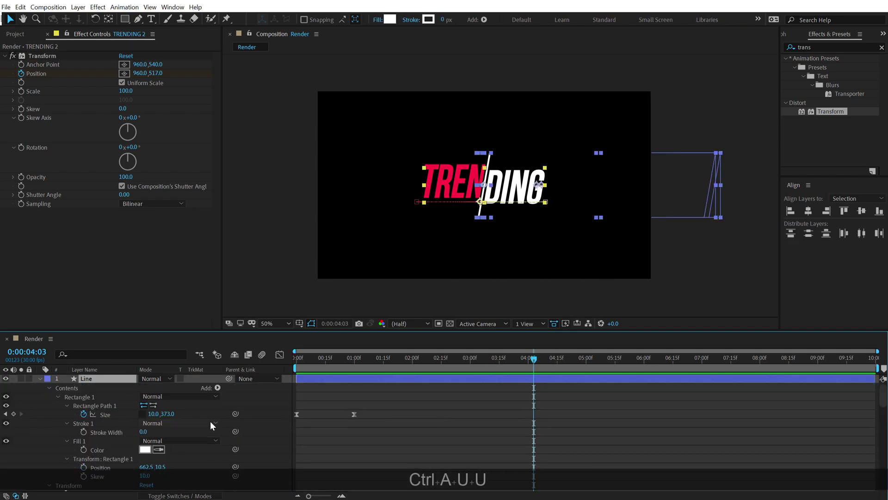
key("u")
left_click(170, 439)
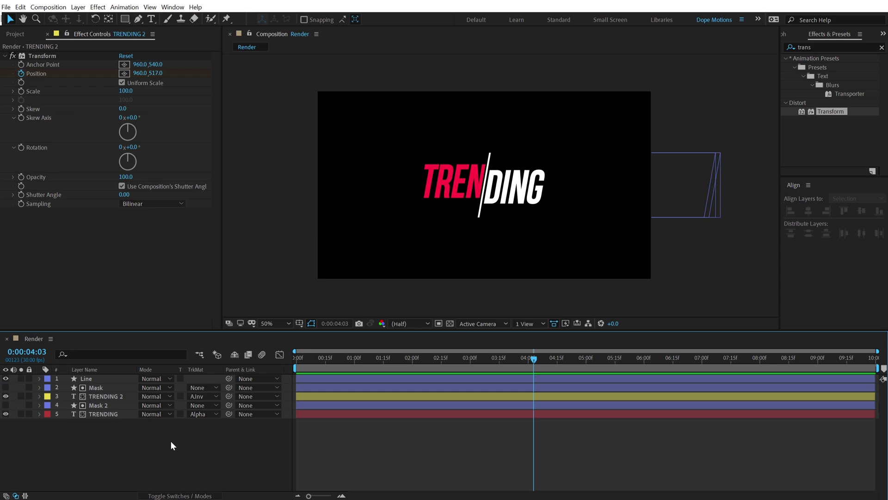
key("ctrl+shift")
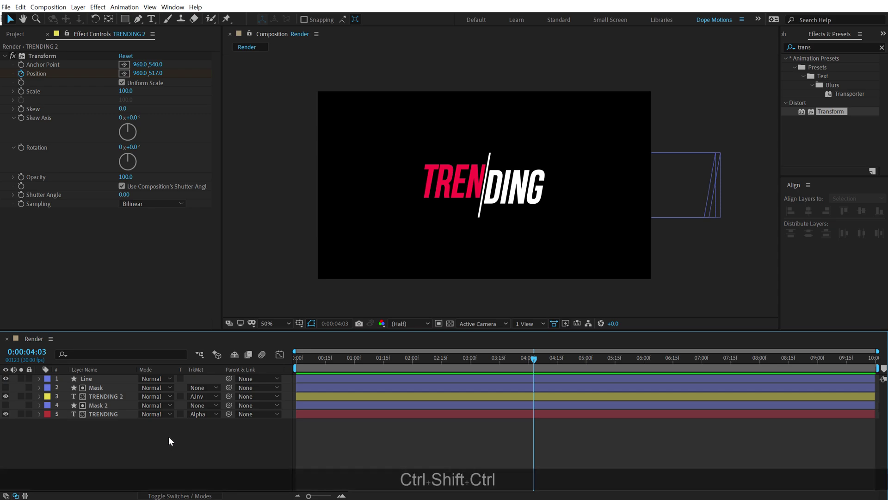
Step: Create a solid layer named BG and move it below TRENDING
key("ctrl+y")
type("BG")
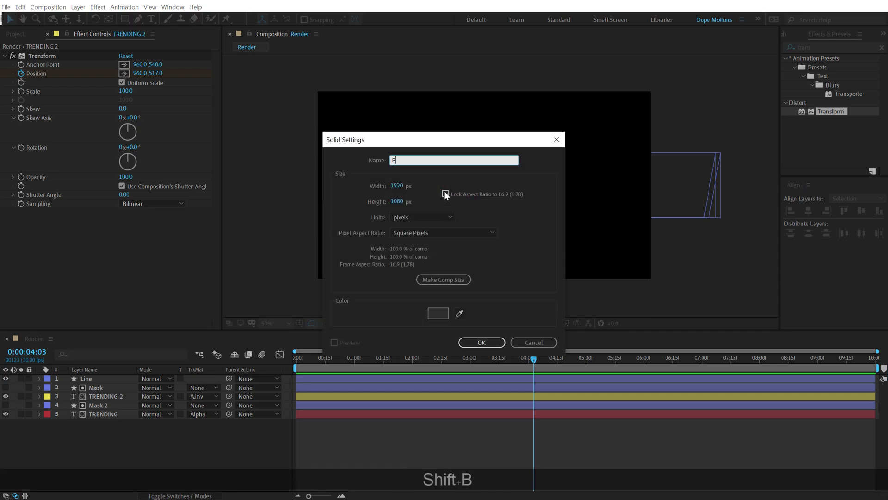
left_click(479, 343)
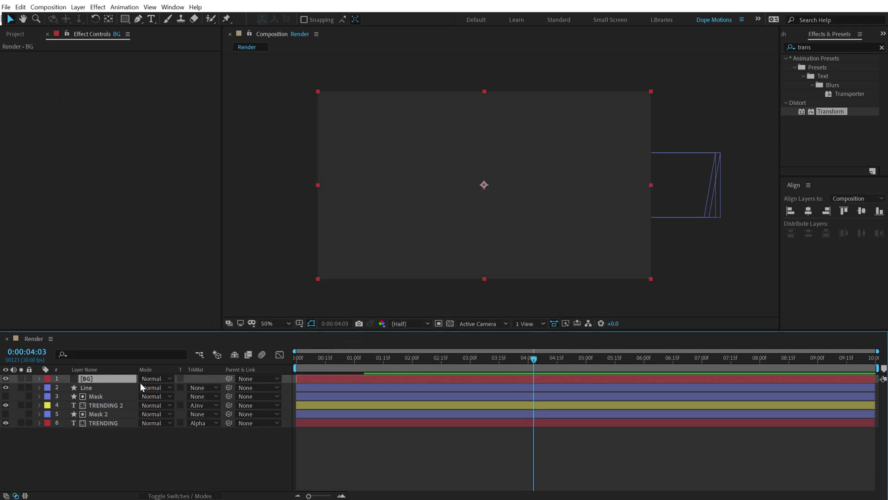
left_click_drag(140, 382, 110, 429)
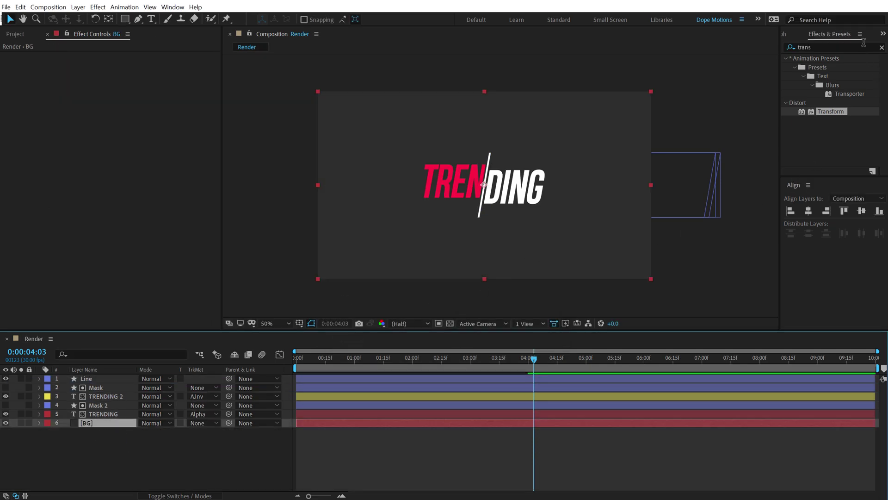
Step: Add a Fill effect to BG with a near-black navy colour 0E1017
left_click(828, 48)
type("fill")
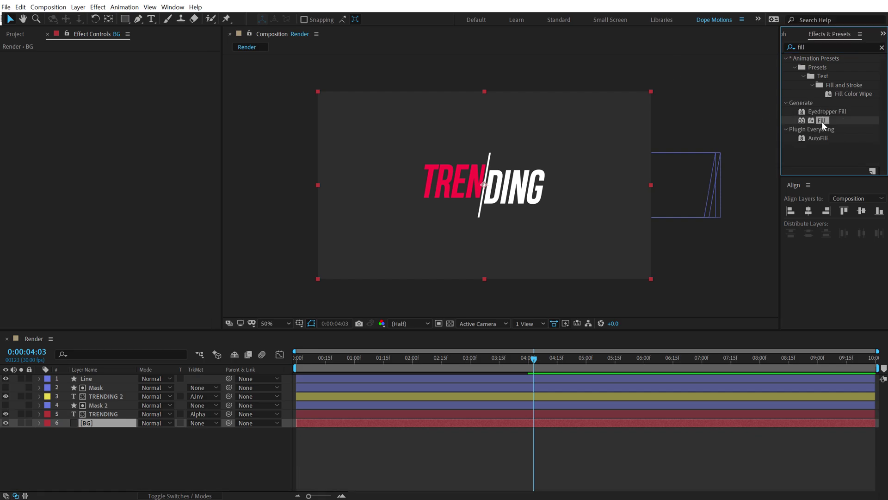
double_click(822, 120)
left_click(124, 82)
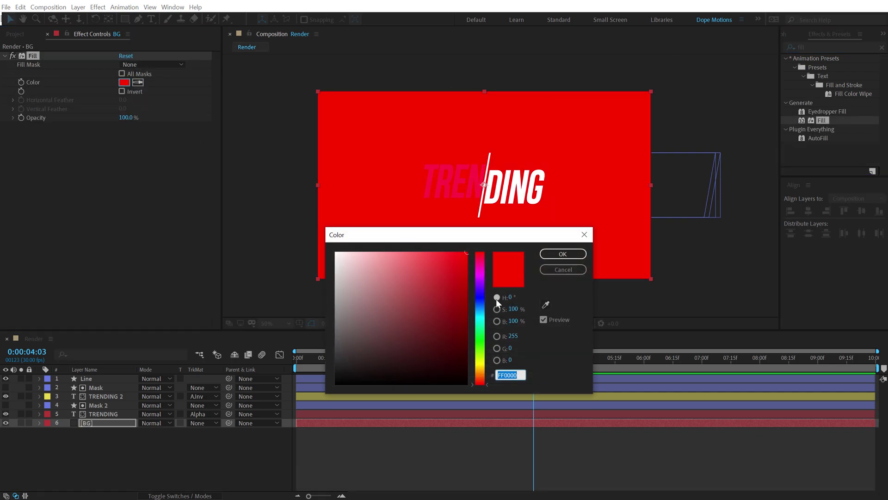
left_click(481, 303)
left_click_drag(401, 365, 385, 367)
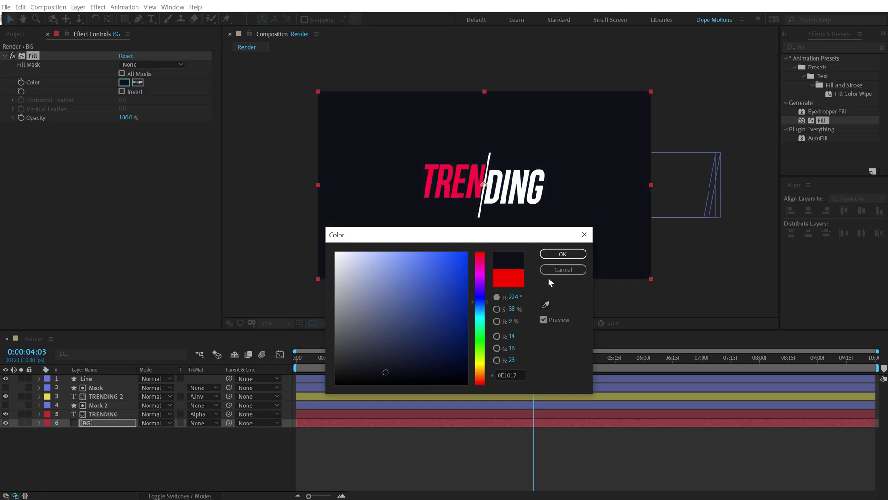
left_click(562, 254)
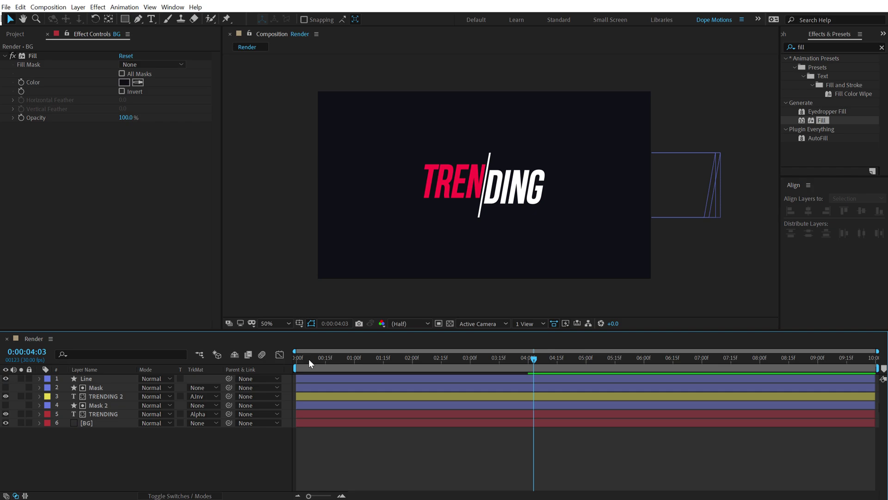
left_click_drag(309, 359, 547, 365)
key("ctrl+shift+h")
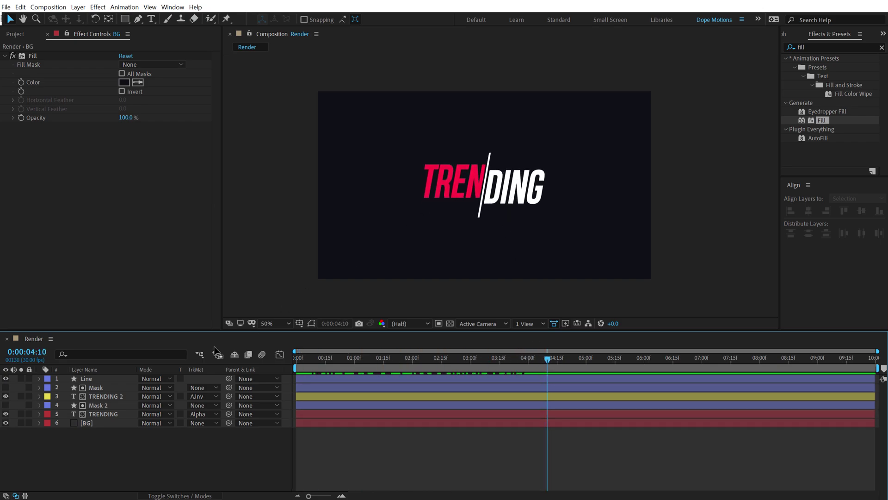
double_click(102, 396)
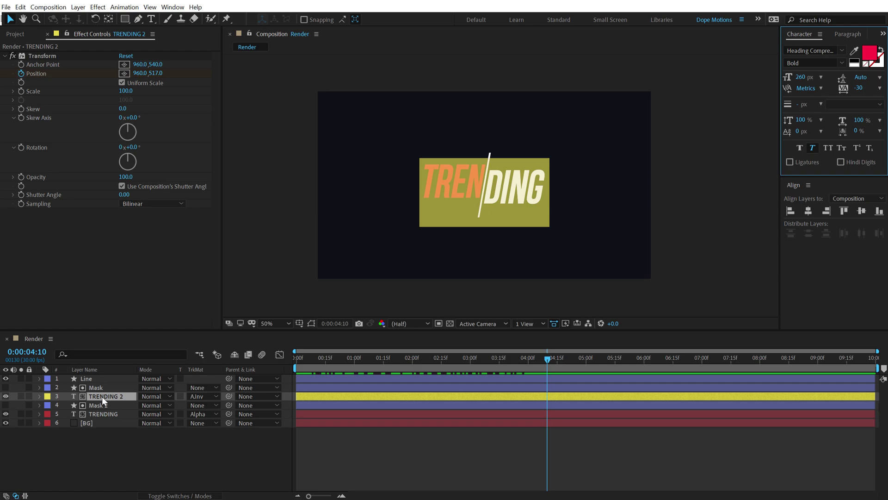
key("Caps_Lock")
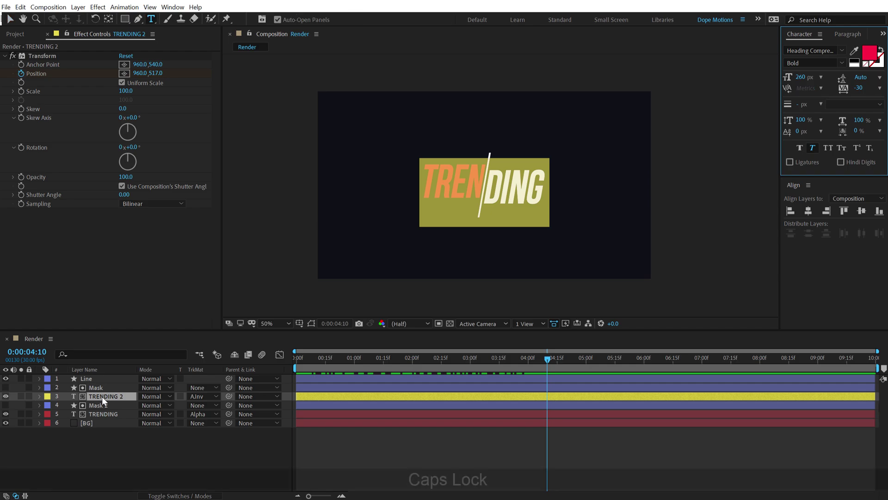
type("MODERN")
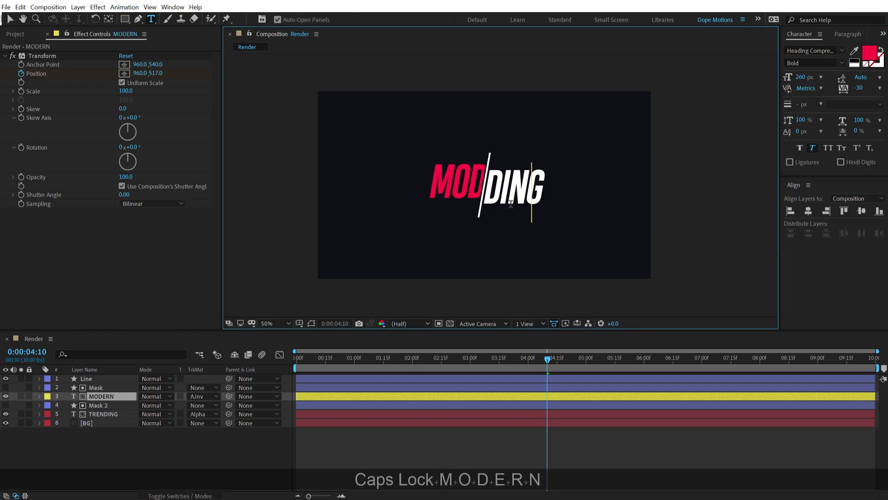
left_click(11, 21)
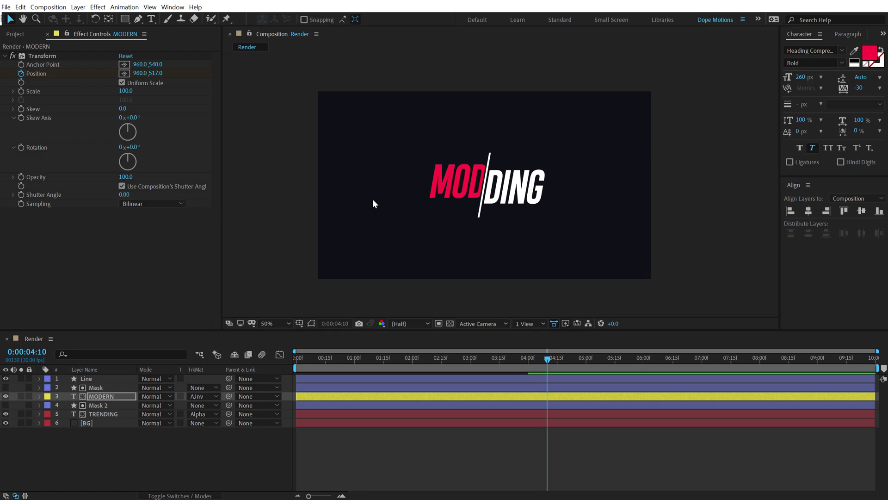
key("ctrl+z")
left_click(110, 451)
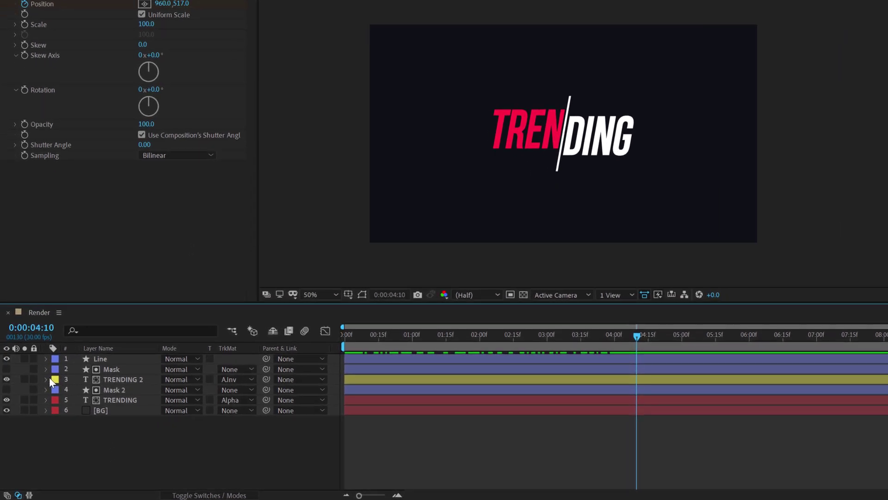
Step: Reveal both layers' Source Text and pick-whip TRENDING's Source Text to TRENDING 2's
left_click(39, 396)
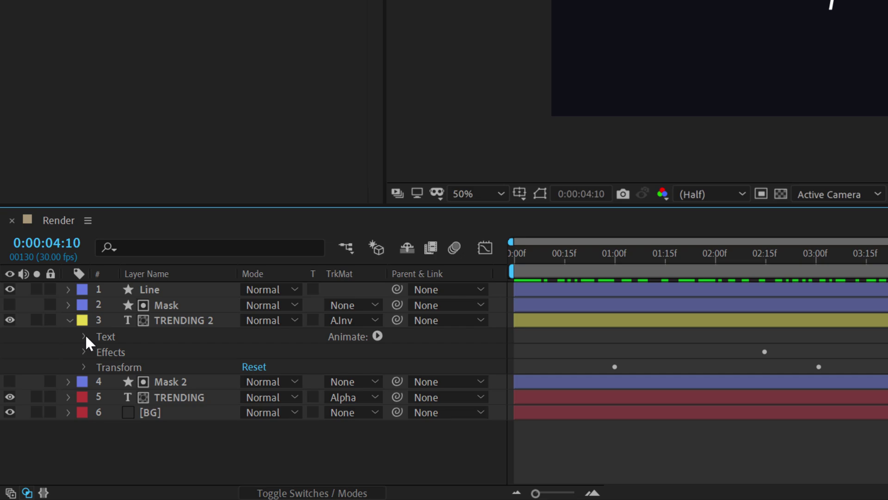
left_click(82, 339)
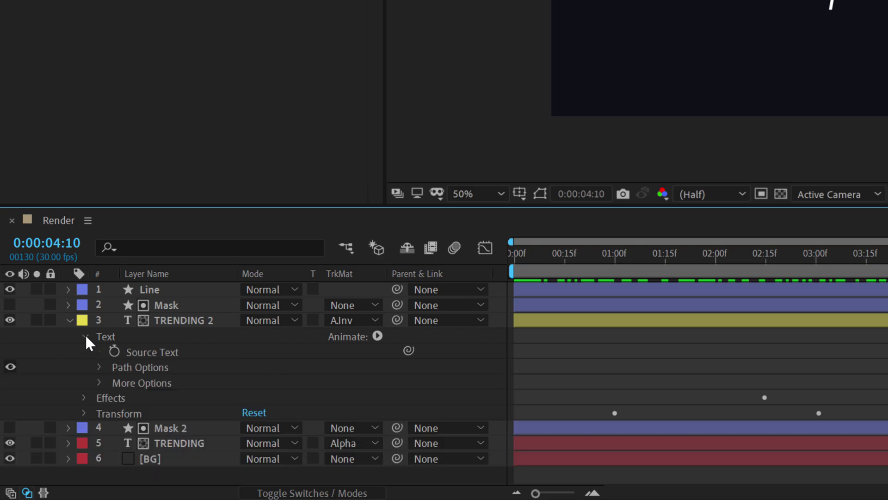
left_click(69, 442)
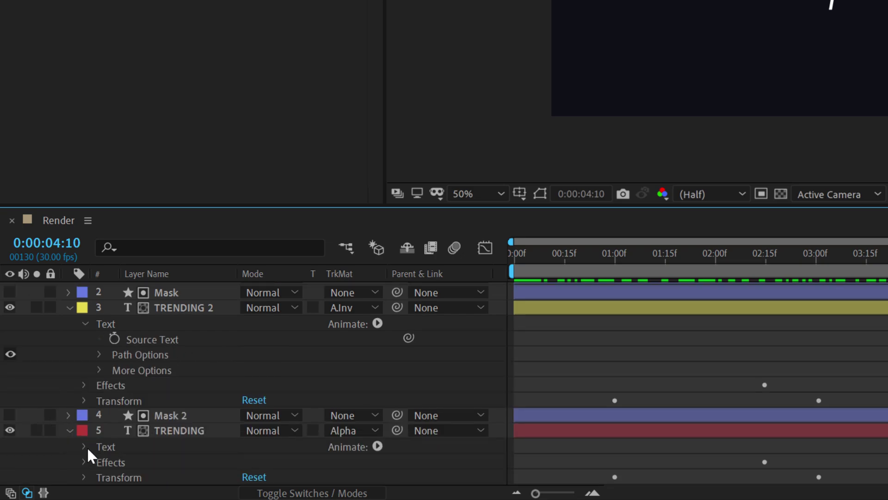
left_click(87, 446)
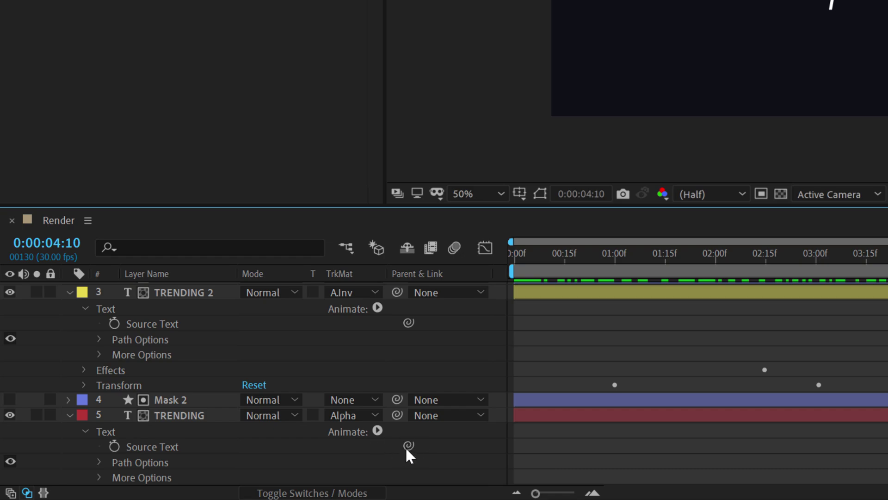
left_click_drag(408, 446, 133, 326)
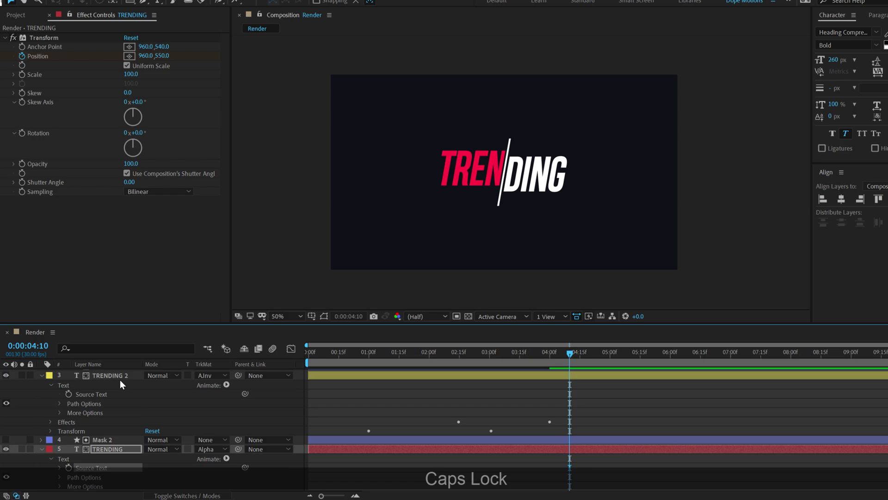
Step: Replace the TRENDING 2 text with 'modern'
left_click(167, 310)
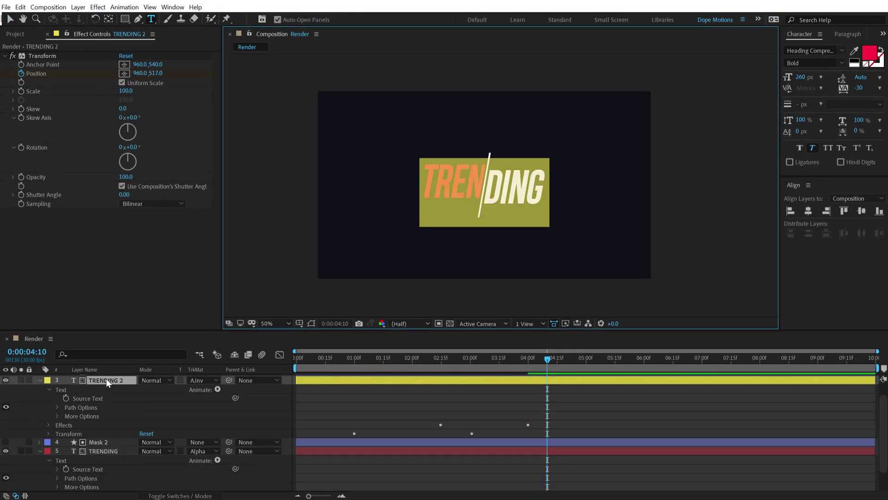
type("modern")
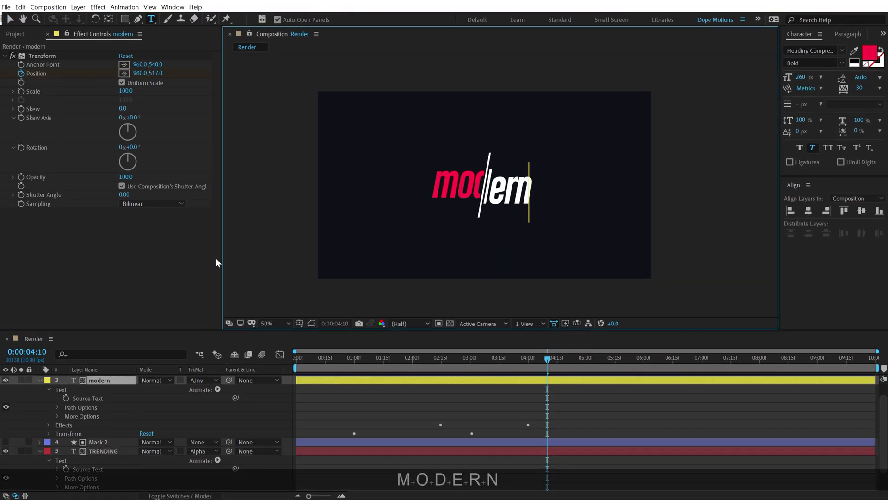
left_click(9, 18)
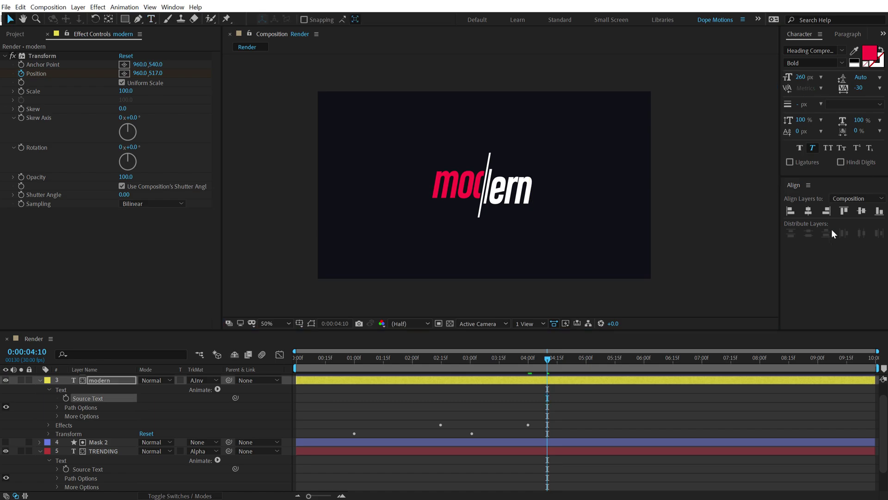
Step: Turn on All Caps for both text layers and preview the title up to 4:22
left_click(829, 149)
left_click(828, 148)
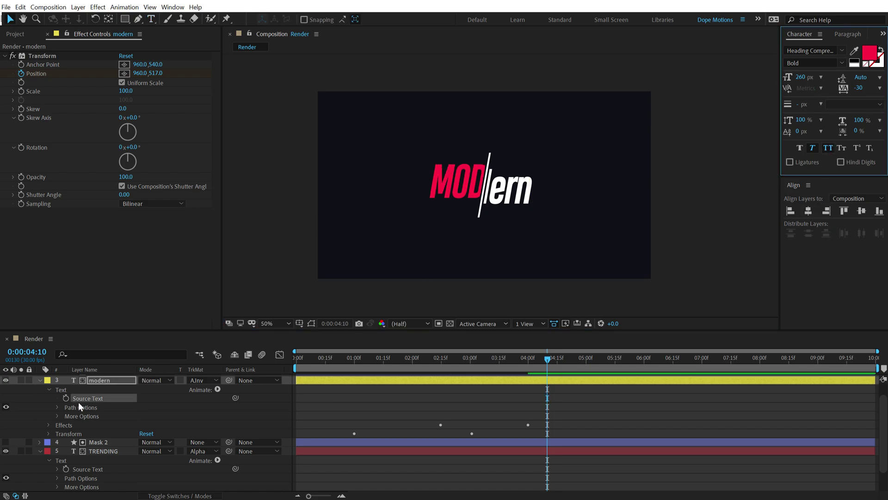
left_click(92, 450)
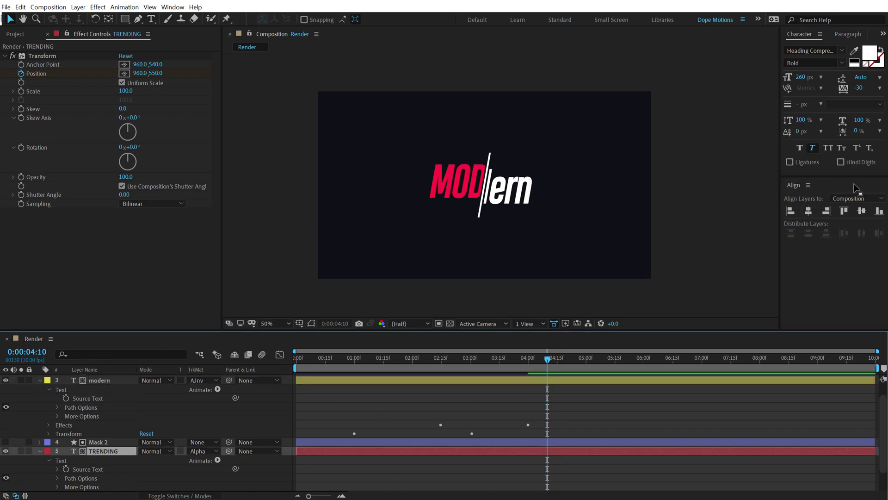
left_click(829, 147)
left_click(607, 399)
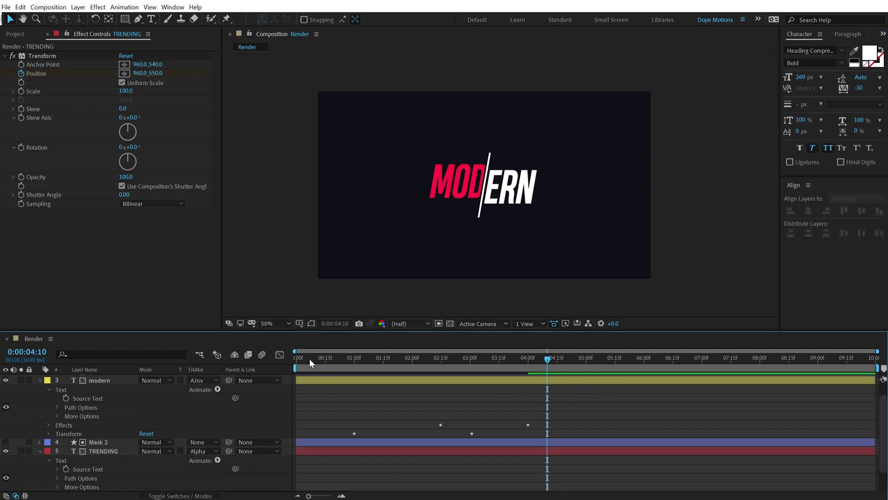
left_click_drag(309, 359, 570, 362)
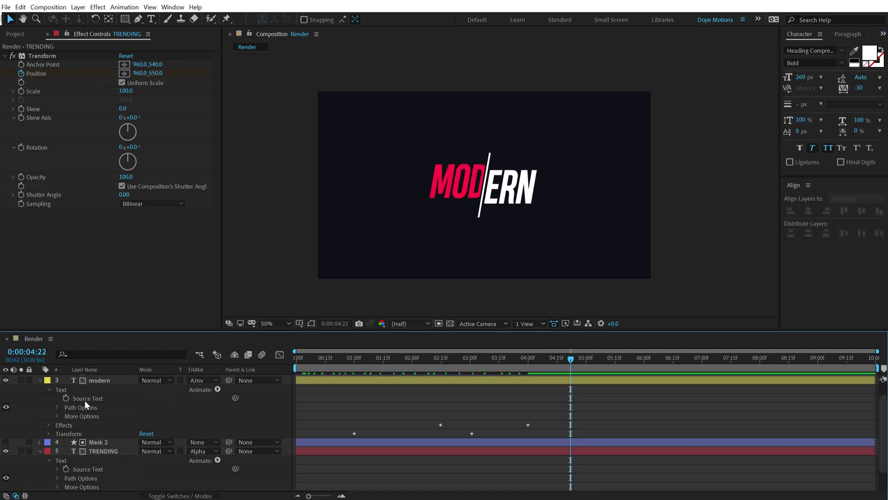
Step: Collapse every layer's open properties with Ctrl+A and U, then deselect all layers
key("ctrl+a")
key("u")
key("u")
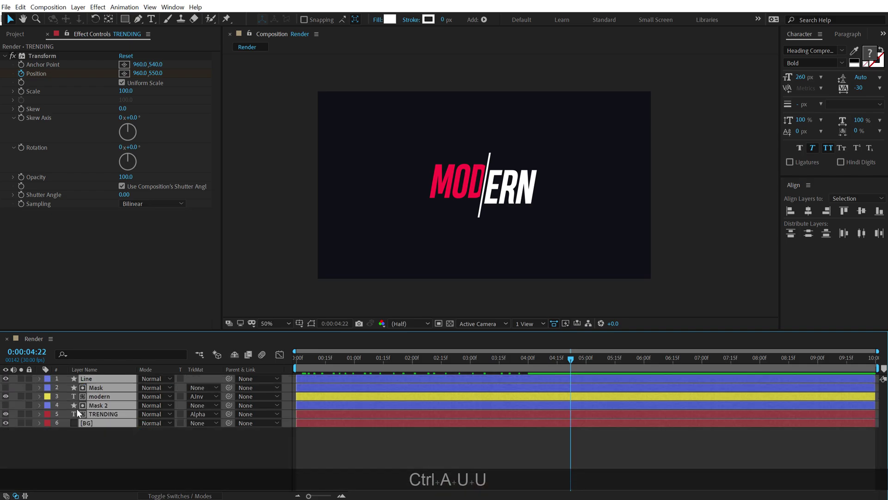
left_click(76, 409)
Step: Retype the title as 'MOTIONS' and scrub the timeline to check the reveal
double_click(99, 395)
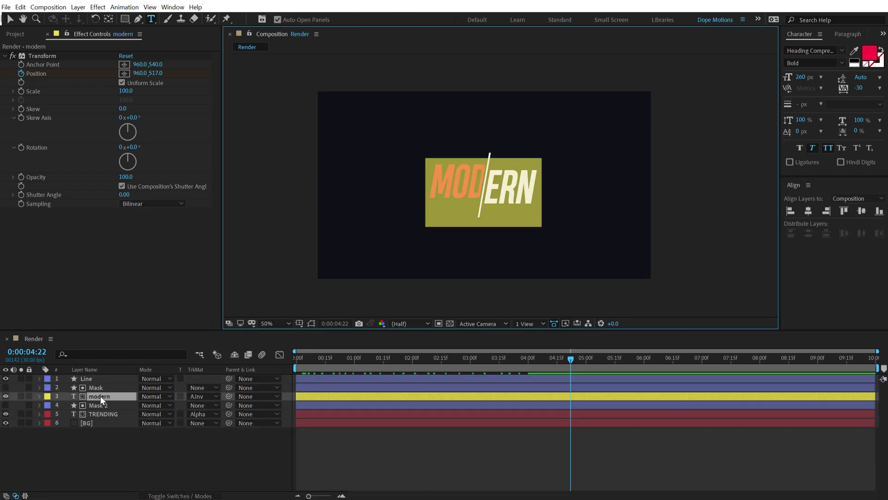
key("Caps_Lock")
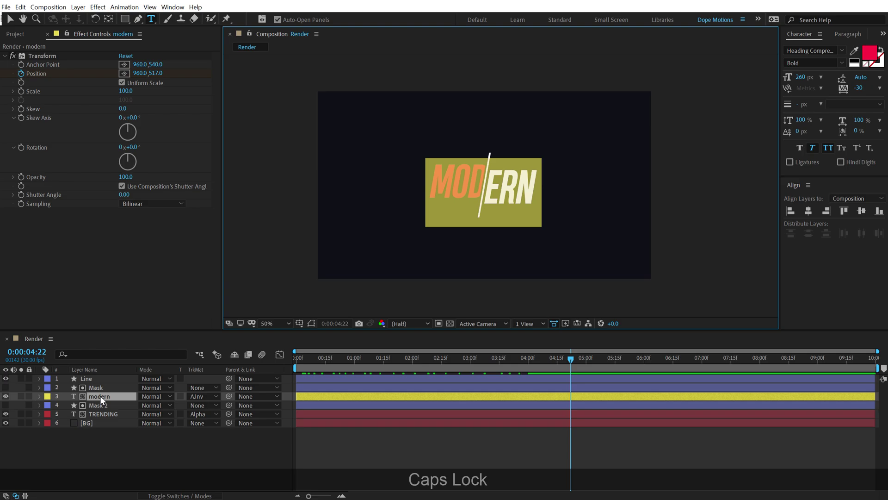
type("MOTIONS")
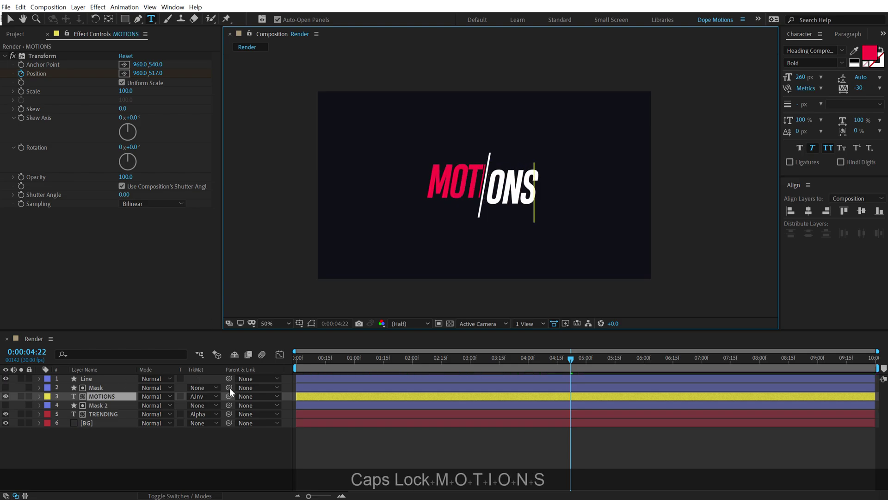
left_click(116, 461)
left_click_drag(301, 355, 362, 358)
key("Caps_Lock")
left_click_drag(306, 358, 571, 368)
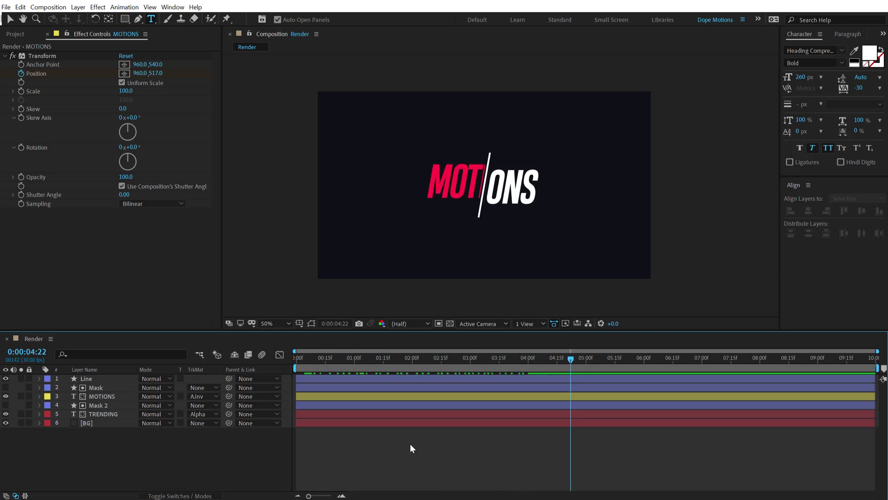